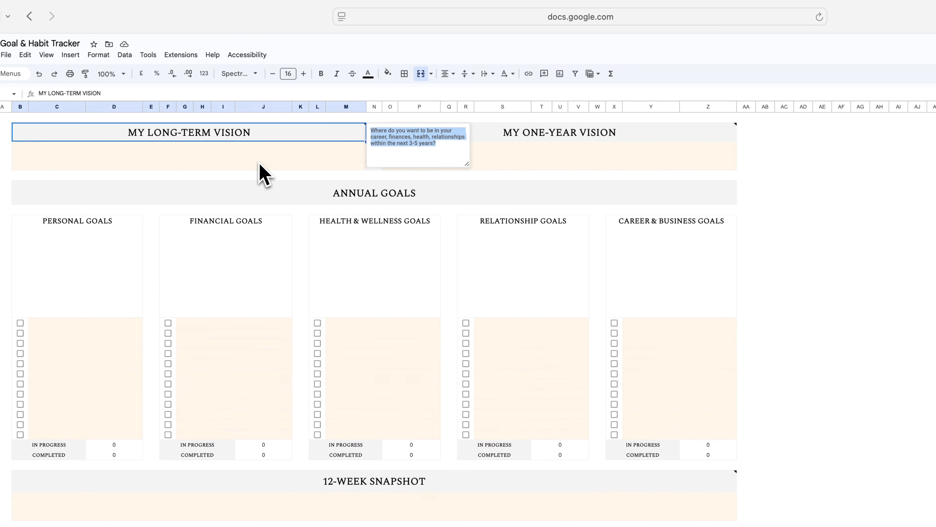
# Step: Write the long-term vision: paid-off house, husband, 2 children and happy dog, €200k/year online business, travel every 2 months, time for family, health, and hobbies
pyautogui.click(257, 163)
pyautogui.write('Live in a fu')
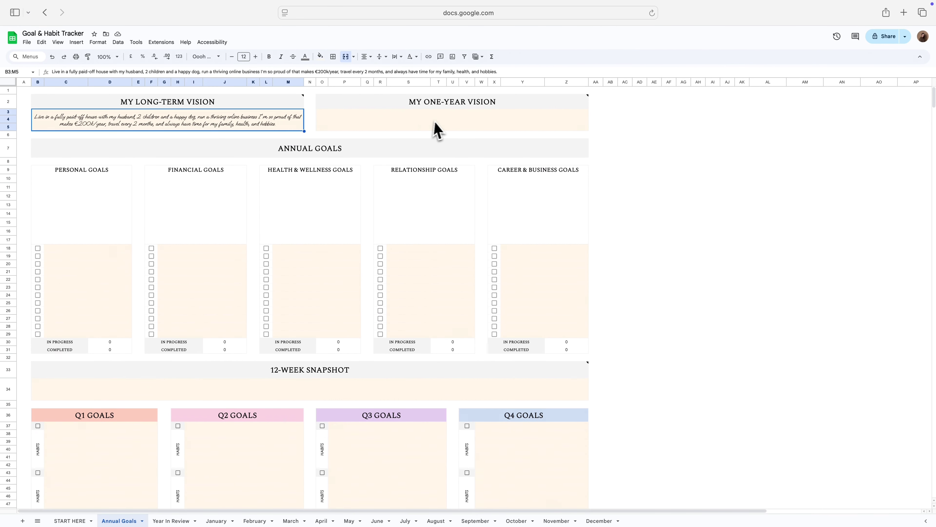
# Step: Write the one-year vision about outsourcing unneeded business tasks to focus on the biggest growth, and building a highly engaged YouTube audience that cares about intentional living
pyautogui.click(535, 111)
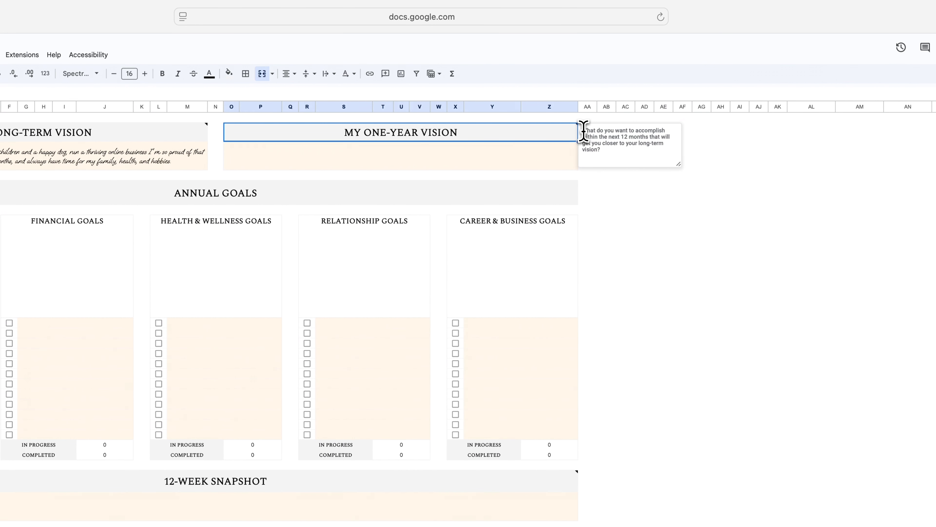
pyautogui.moveTo(582, 130); pyautogui.dragTo(621, 169)
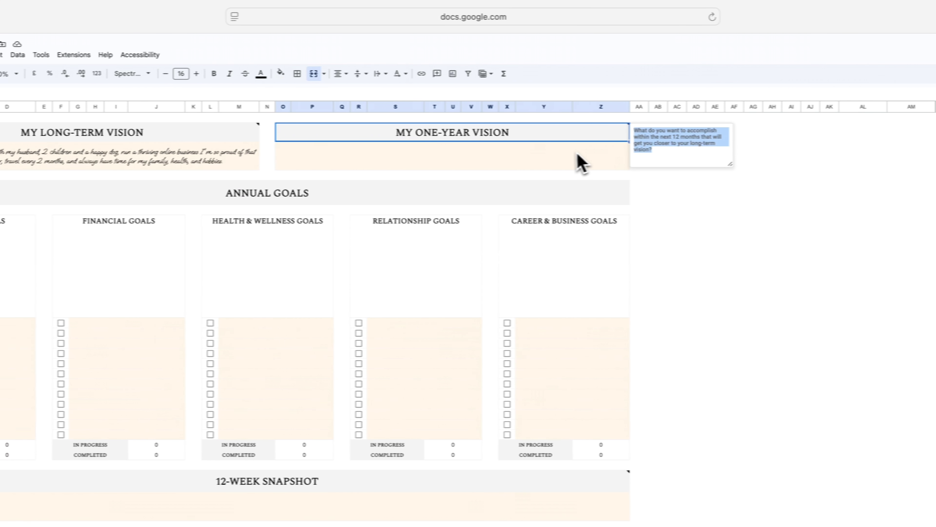
pyautogui.doubleClick(365, 163)
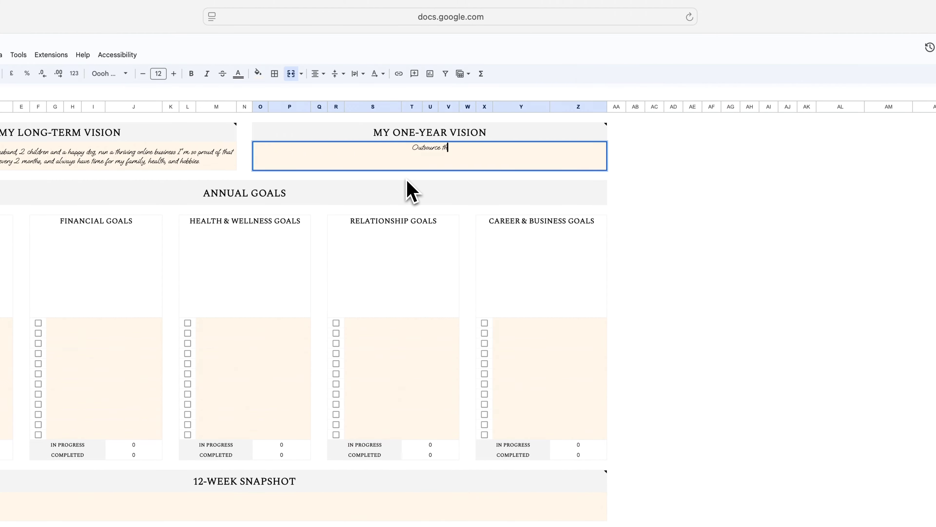
pyautogui.write("Outsource the things I don't need to be personally involved in within my business and focus on that with contributes to the biggest growth. Build a highly engaged audience on YouTube that care about intentional living.")
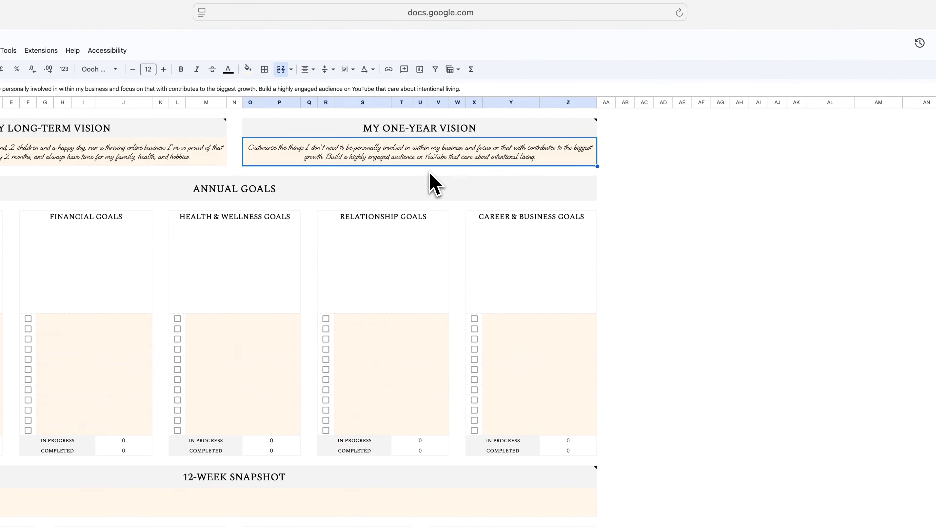
pyautogui.press('Return')
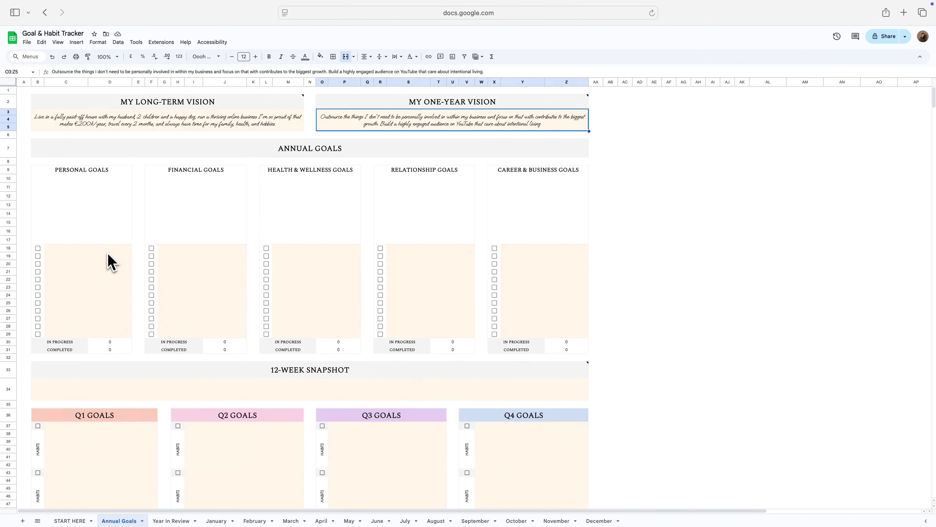
# Step: List "Get a dog" and "Plan wedding" as the first two personal goals under Annual Goals
pyautogui.click(200, 148)
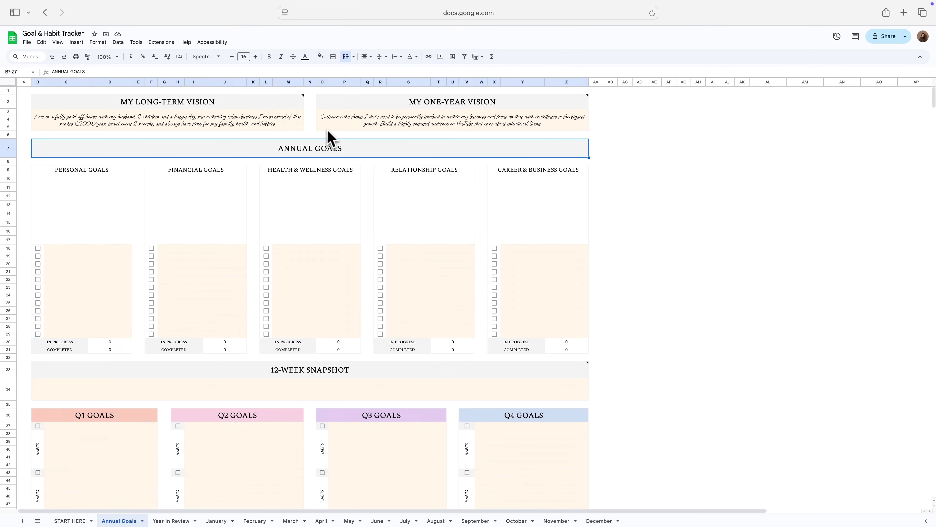
pyautogui.click(103, 249)
pyautogui.write('Get a dog')
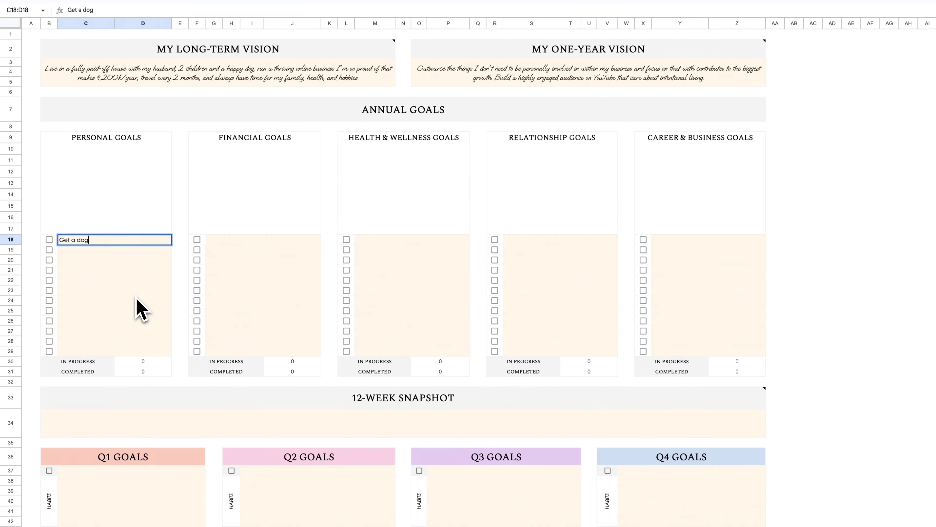
pyautogui.press('Return')
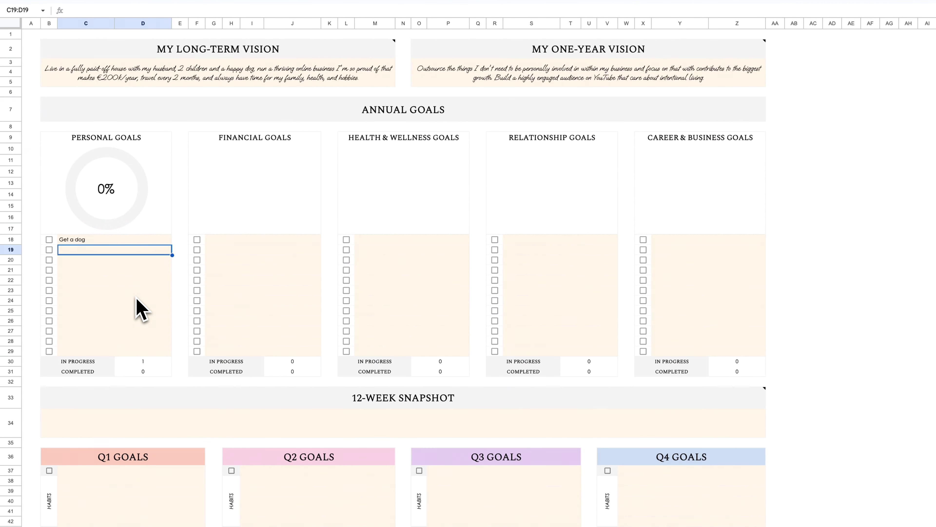
pyautogui.write('Plan wedding')
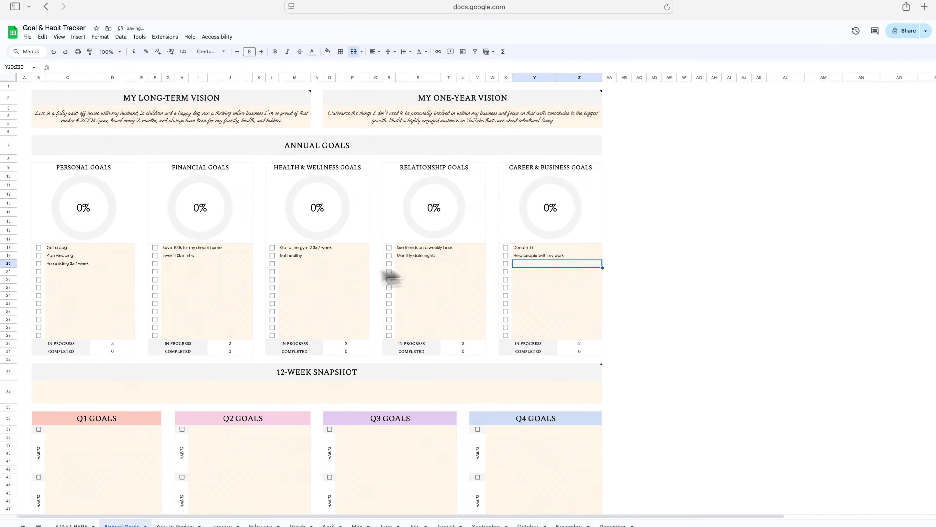
# Step: Mark as completed the first two personal goals, the first financial goal, both health goals, the first relationship goal and both career goals
pyautogui.click(39, 248)
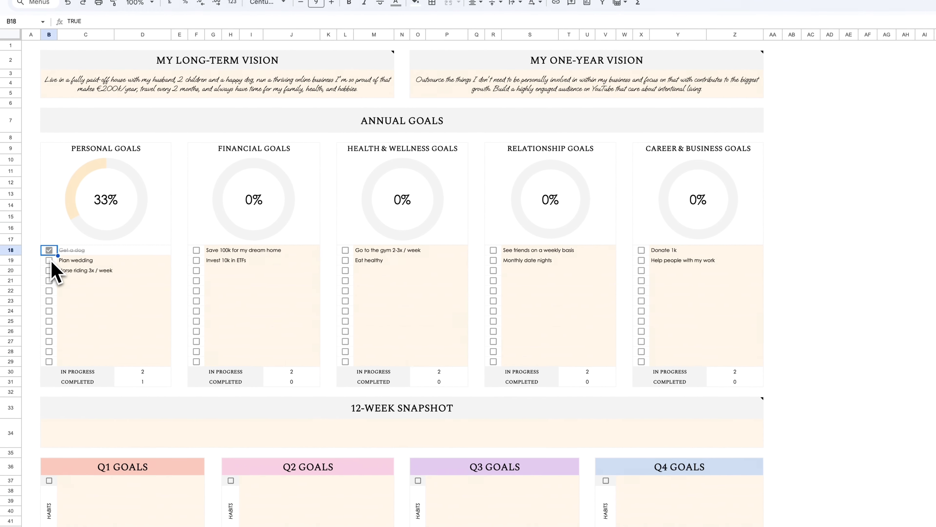
pyautogui.click(39, 256)
pyautogui.click(154, 248)
pyautogui.click(271, 248)
pyautogui.click(347, 260)
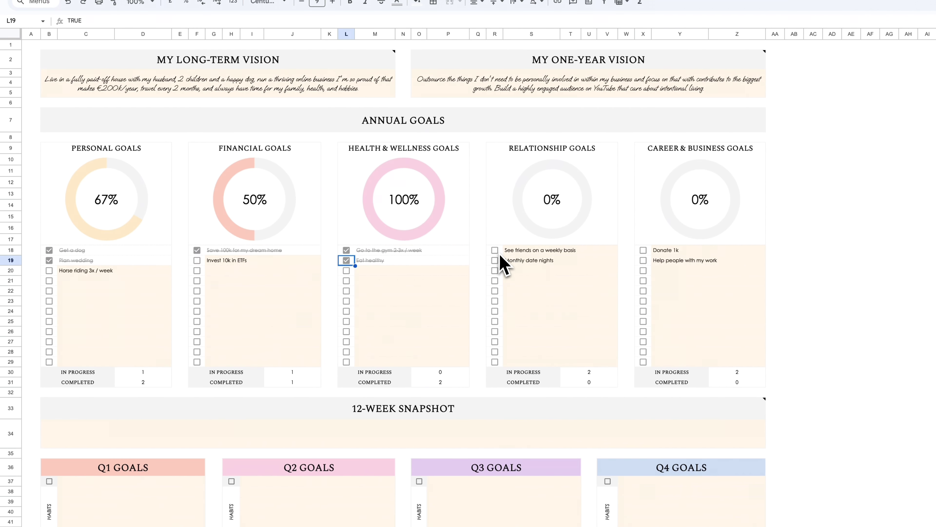
pyautogui.click(495, 250)
pyautogui.click(643, 250)
pyautogui.click(643, 260)
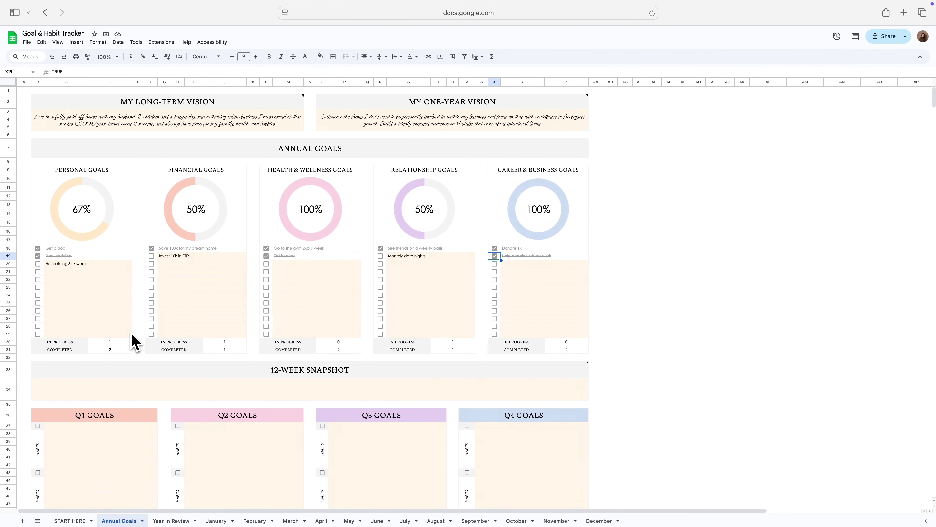
# Step: Fill in the 12-Week Snapshot with "Post 1x / week on YouTube with focus on storytelling and relaunch my website"
pyautogui.scroll(-5, 132, 339)
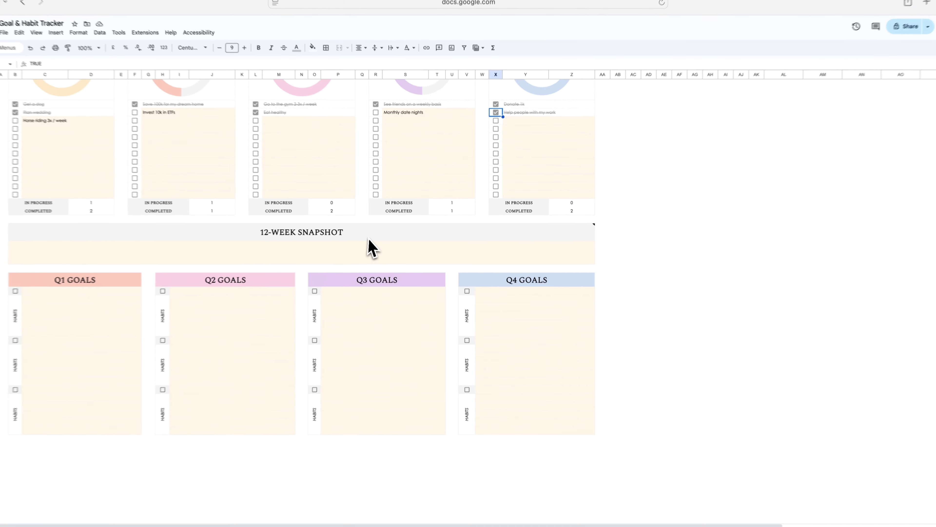
pyautogui.click(354, 237)
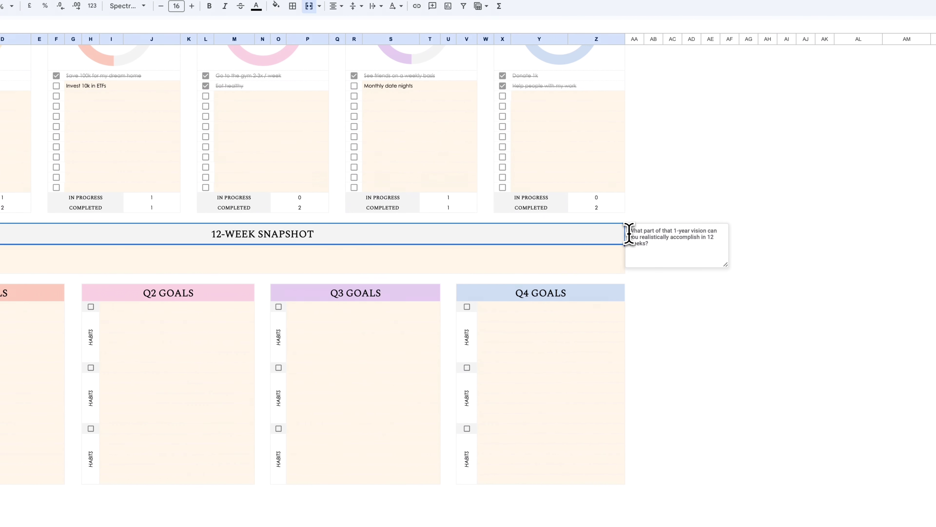
pyautogui.moveTo(630, 231); pyautogui.dragTo(654, 244)
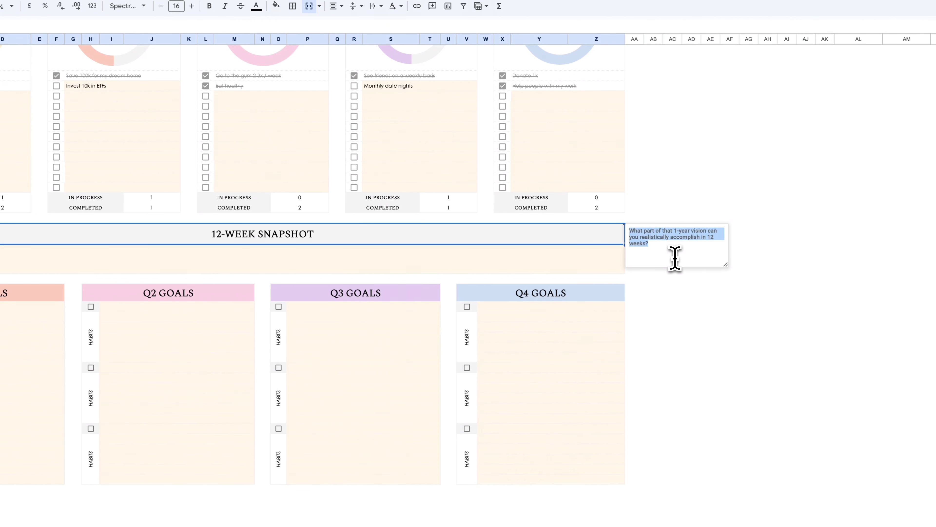
pyautogui.doubleClick(228, 268)
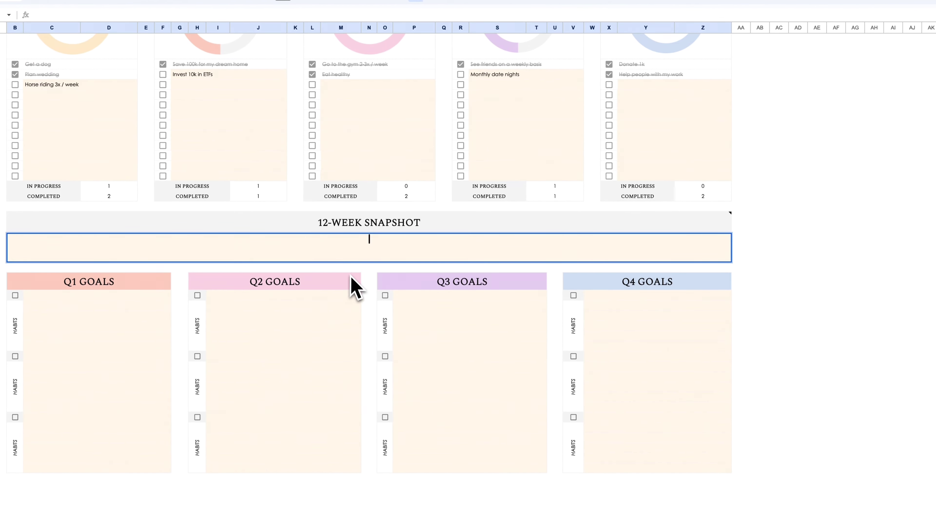
pyautogui.write('Post 1x')
pyautogui.write('/ week on YouTube with focus on storytelling and relaunch my website')
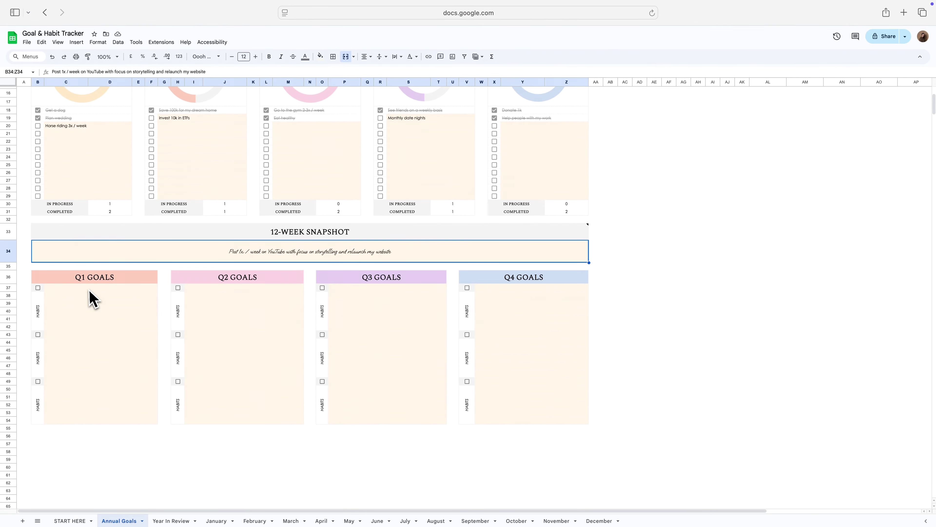
# Step: Enter the first Q1 goal "Post 12 YouTube videos by March 31" with the habit "Ideate and script the videos on Monday"
pyautogui.click(82, 297)
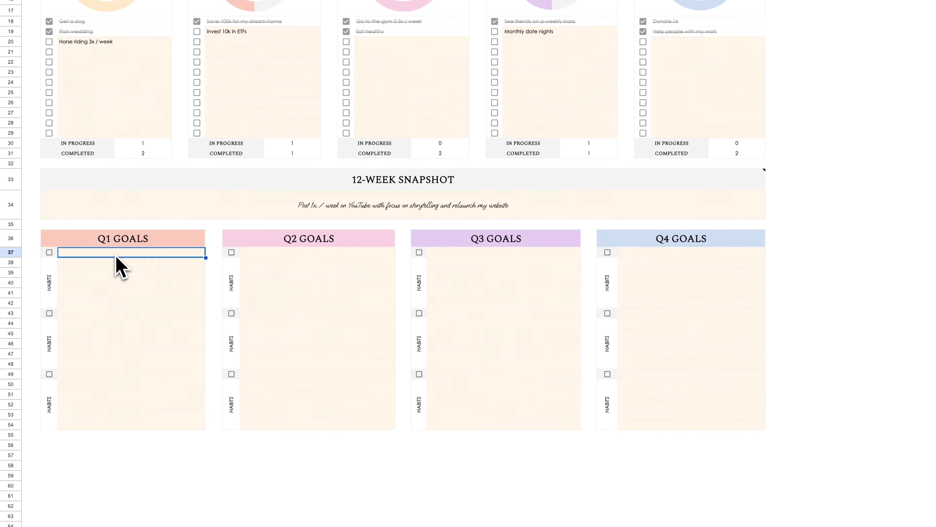
pyautogui.write('Post 12 YouTube vid')
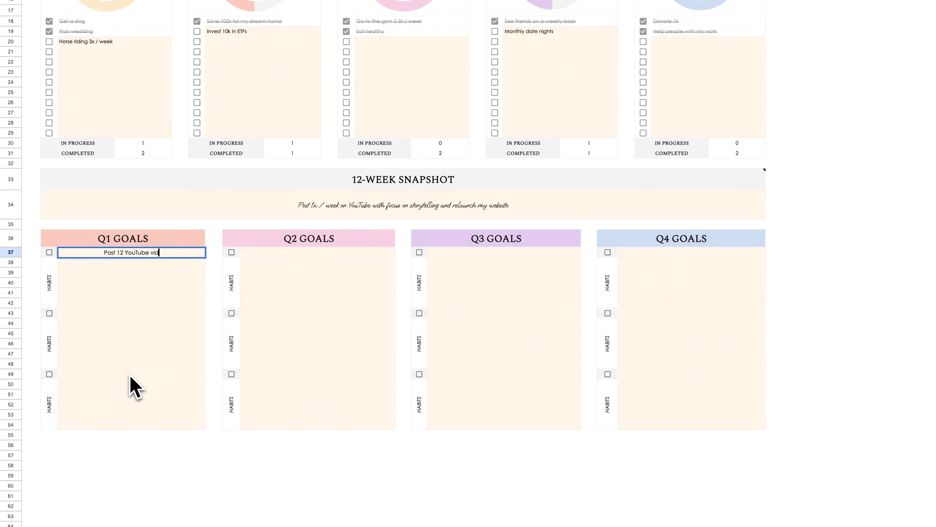
pyautogui.write('eos by March 31')
pyautogui.press('Return')
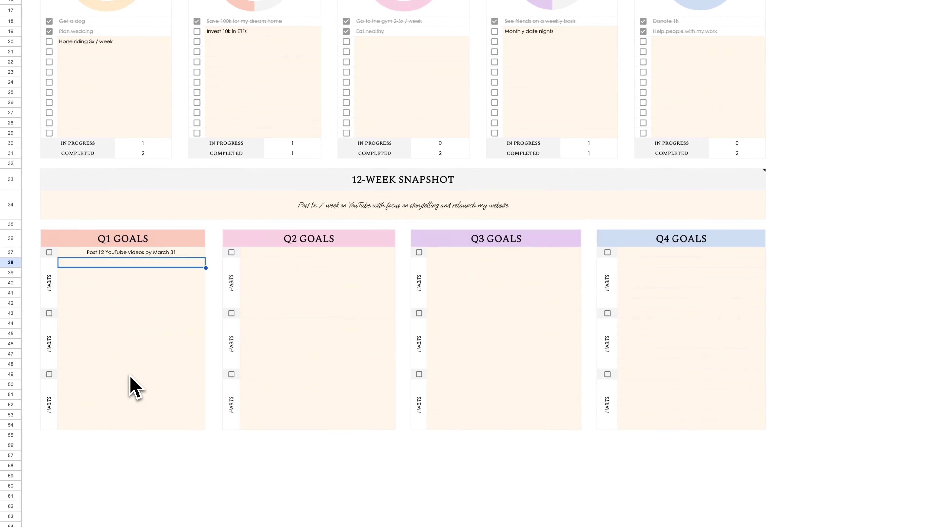
pyautogui.write('Ideate and script the v')
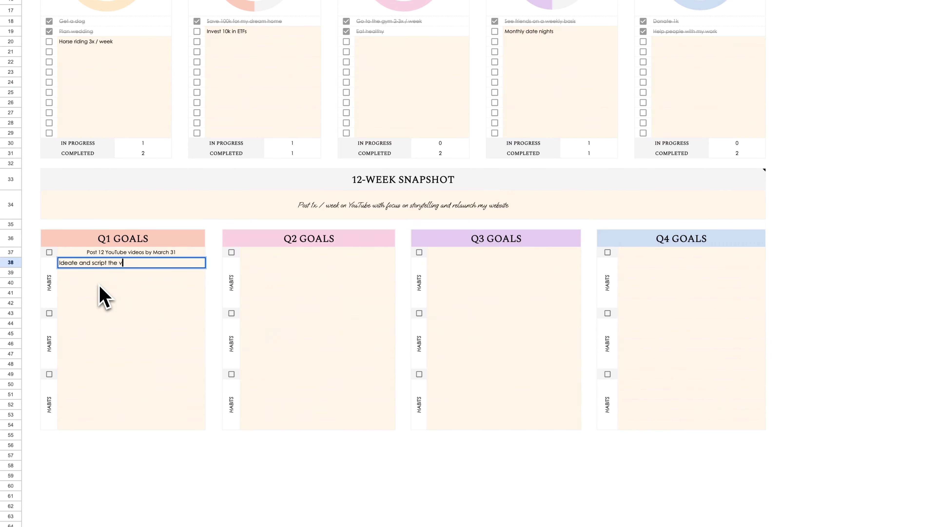
pyautogui.write('ideos on Monday')
pyautogui.press('Return')
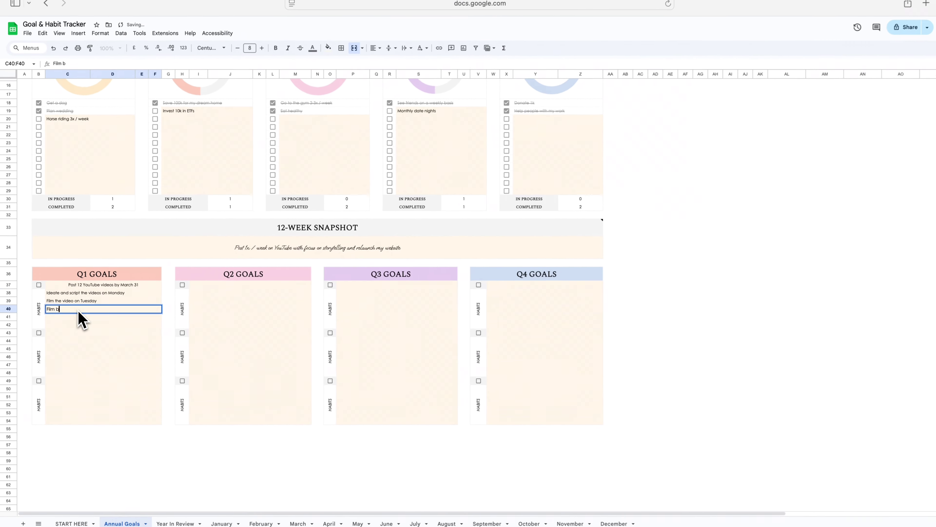
pyautogui.tripleClick(103, 292)
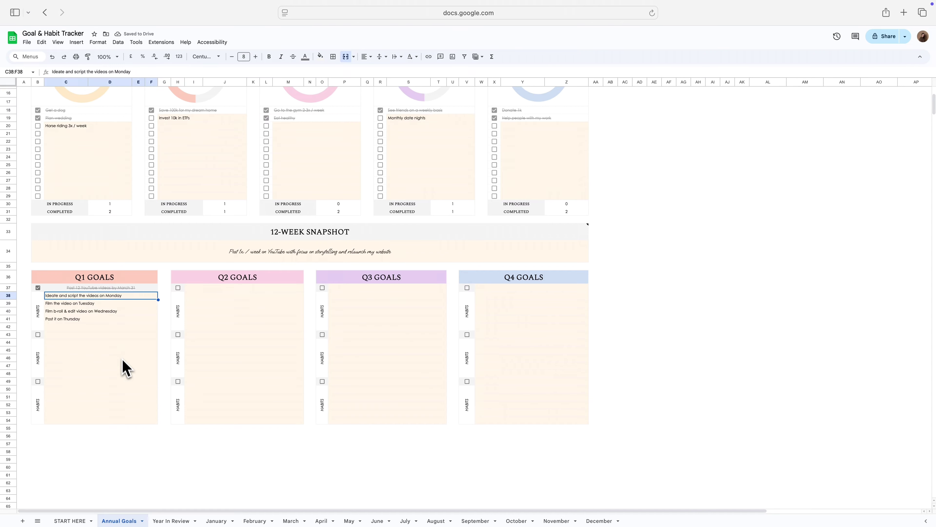
# Step: Look over the Year In Review sheet's daily, weekly and monthly progress sections, and open the January sheet
pyautogui.scroll(5, 121, 338)
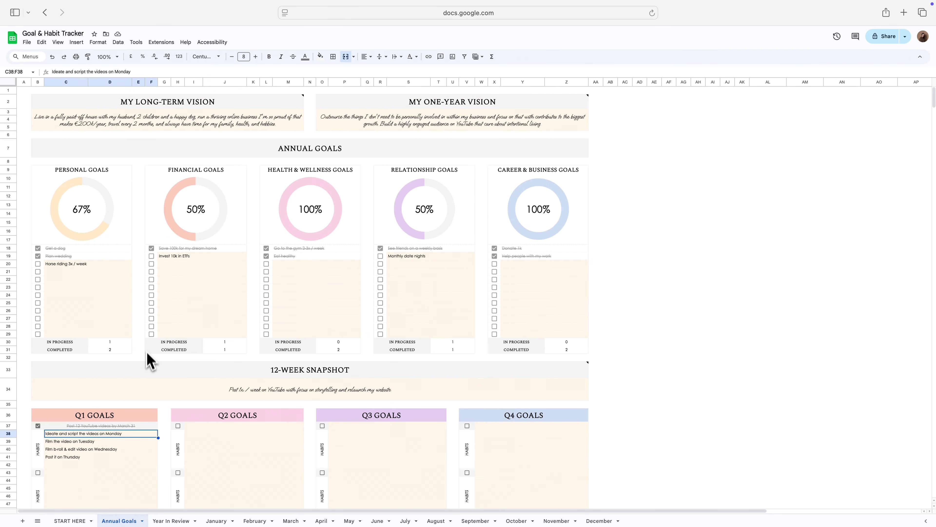
pyautogui.click(172, 520)
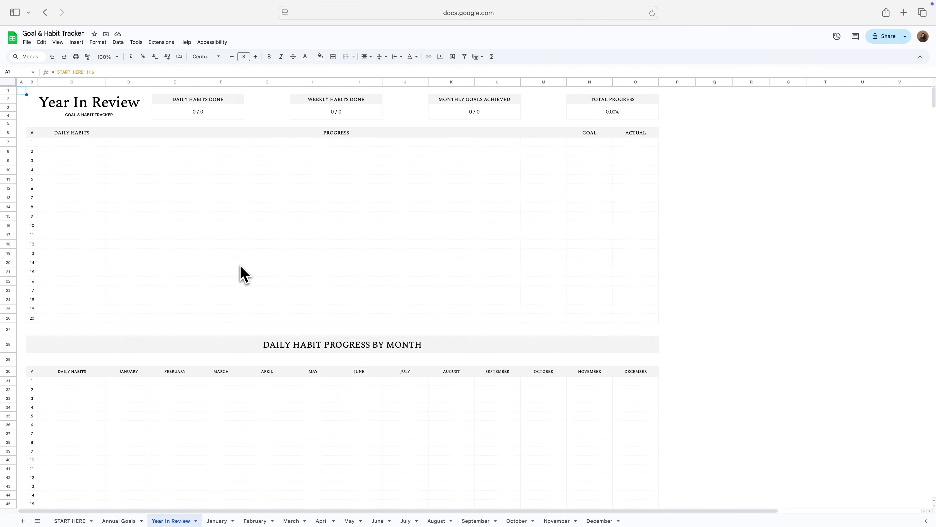
pyautogui.scroll(-15, 246, 391)
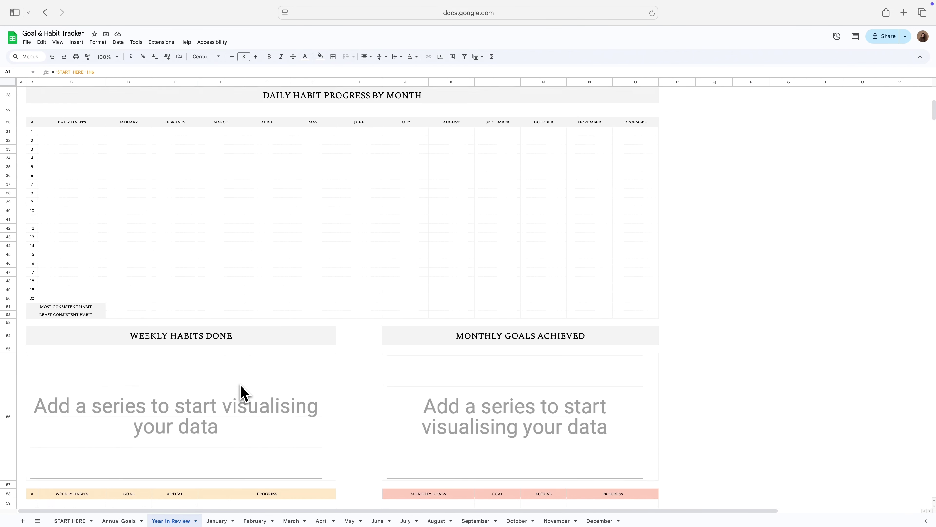
pyautogui.scroll(15, 243, 394)
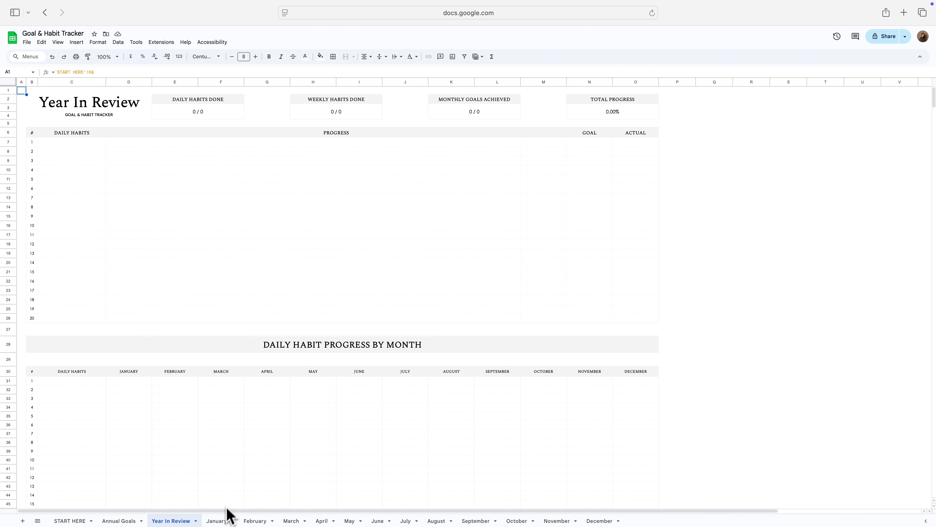
pyautogui.click(224, 521)
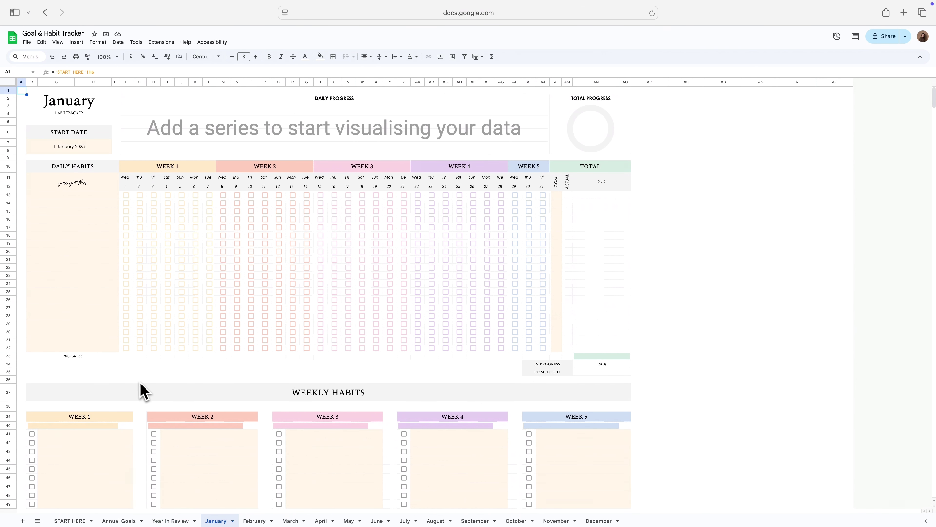
# Step: Set the January habit tracker's start date to 1 January 2026
pyautogui.click(76, 148)
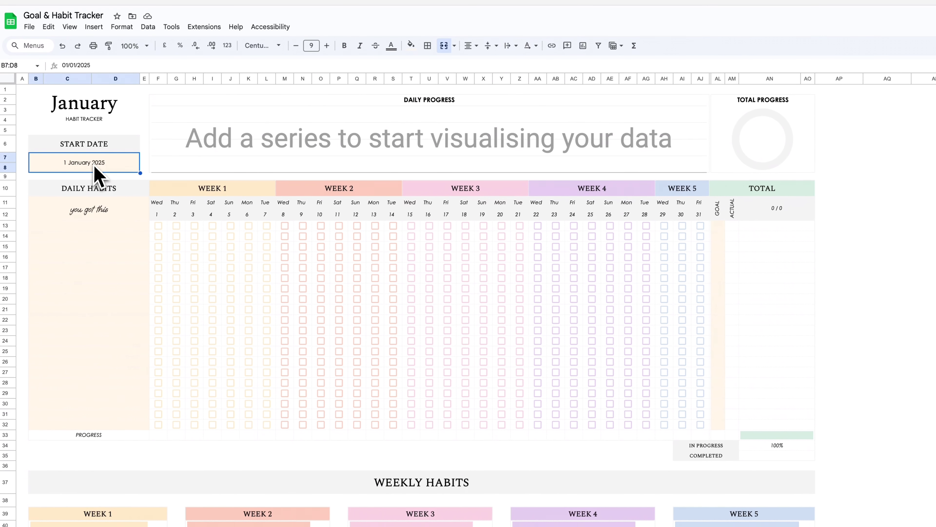
pyautogui.doubleClick(95, 167)
pyautogui.click(128, 183)
pyautogui.click(127, 183)
pyautogui.click(127, 183)
pyautogui.click(128, 183)
pyautogui.click(128, 183)
pyautogui.click(128, 183)
pyautogui.click(128, 183)
pyautogui.click(127, 182)
pyautogui.click(127, 183)
pyautogui.click(127, 183)
pyautogui.click(128, 182)
pyautogui.click(127, 183)
pyautogui.click(84, 212)
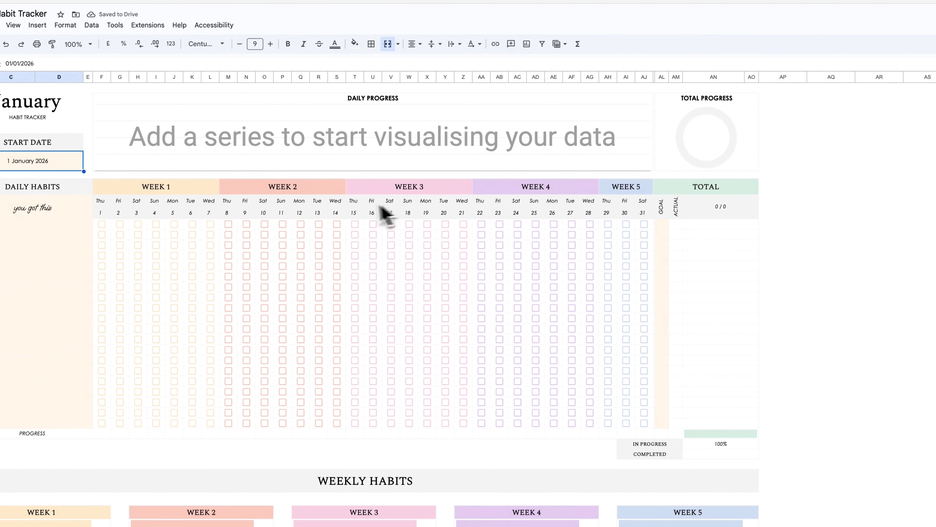
# Step: Change the January habit tracker's start date to 10 January 2025
pyautogui.doubleClick(81, 167)
pyautogui.click(118, 181)
pyautogui.click(117, 182)
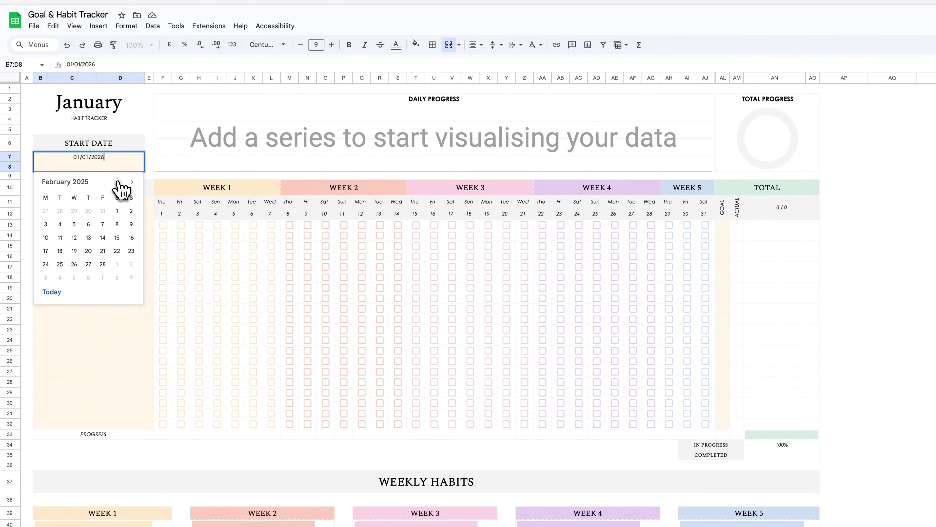
pyautogui.click(102, 224)
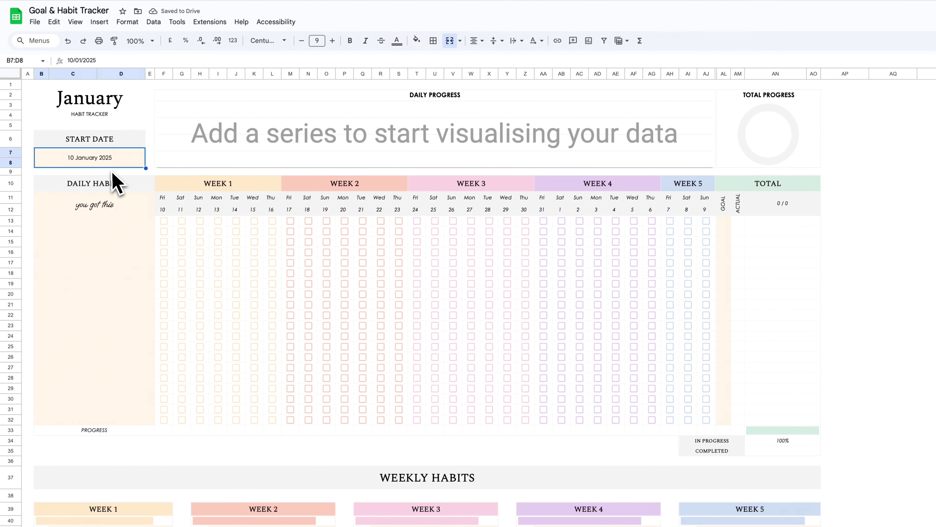
# Step: Set the January tracker's start date to 1 January 2025
pyautogui.doubleClick(108, 163)
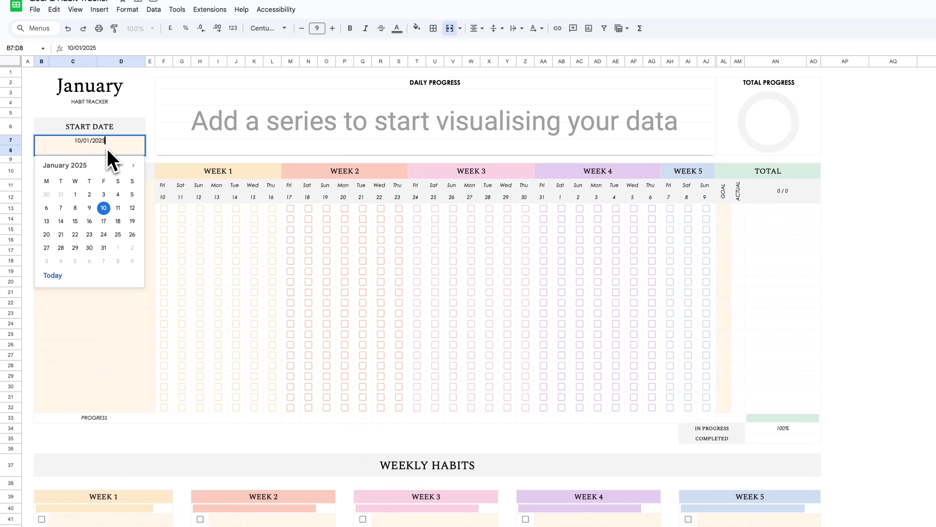
pyautogui.click(75, 194)
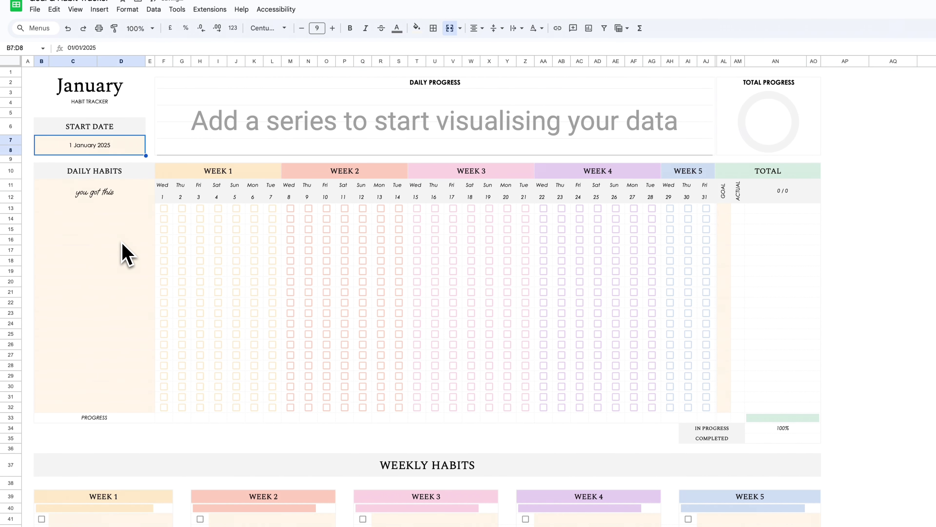
# Step: Try replacing the motto under the Daily Habits heading with "just do it", and undo the change
pyautogui.click(119, 197)
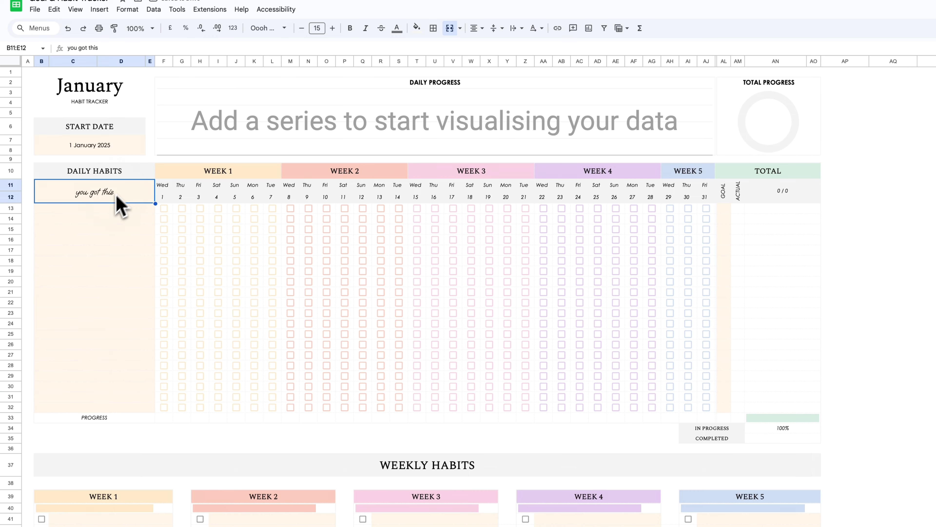
pyautogui.doubleClick(92, 197)
pyautogui.hotkey('ctrl', 'a')
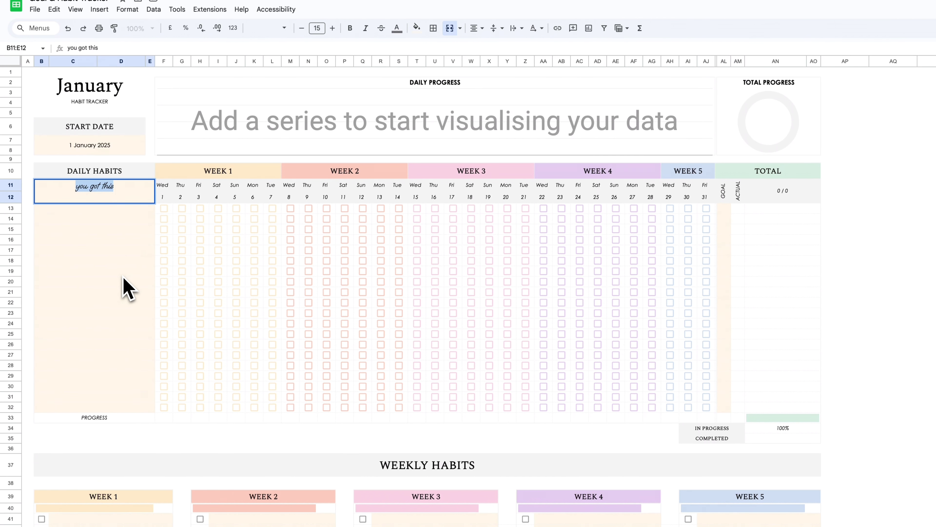
pyautogui.write('just do it')
pyautogui.press('Return')
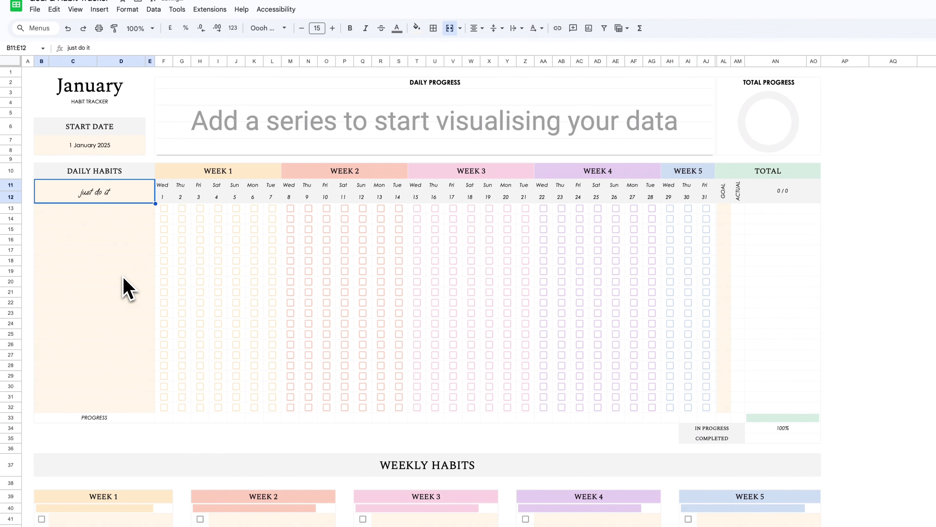
pyautogui.hotkey('ctrl', 'z')
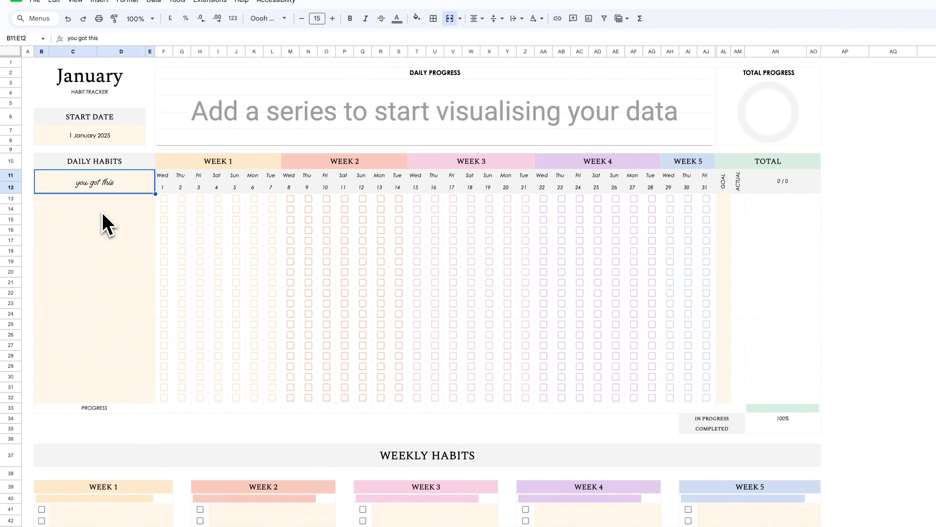
# Step: Enter "Drink 2L of water" with a water droplet emoji as the first daily habit
pyautogui.write('Drink 2L of water')
pyautogui.press('ctrl+super+space')
pyautogui.write('water')
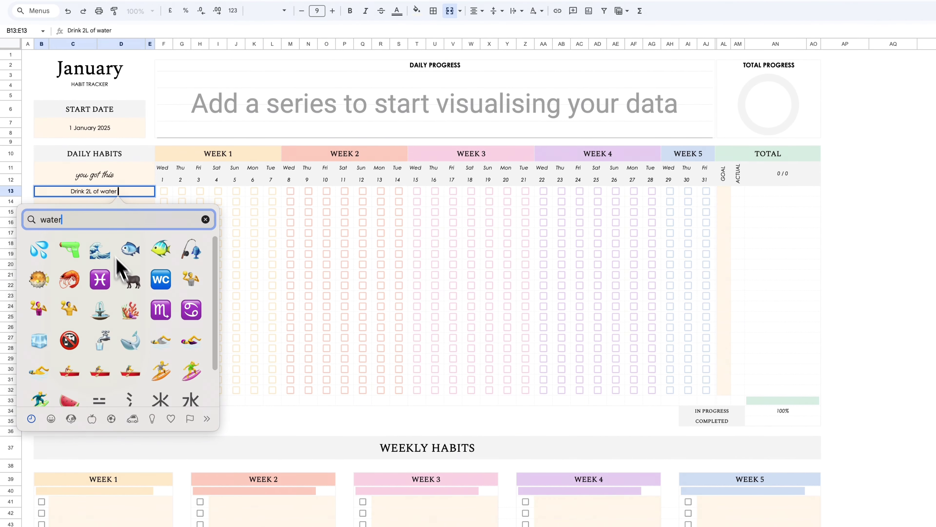
pyautogui.click(88, 267)
pyautogui.press('Return')
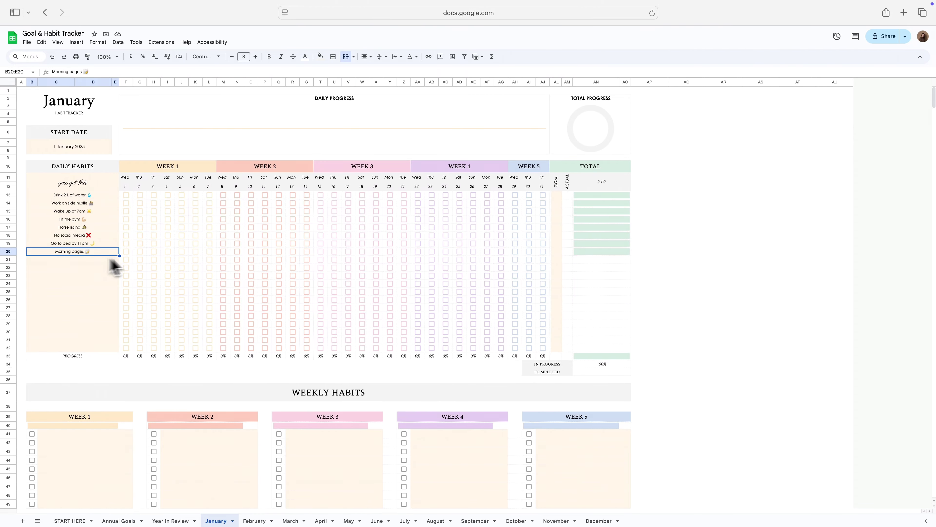
# Step: Set the monthly goal to 30 for each of the first four daily habits
pyautogui.click(561, 198)
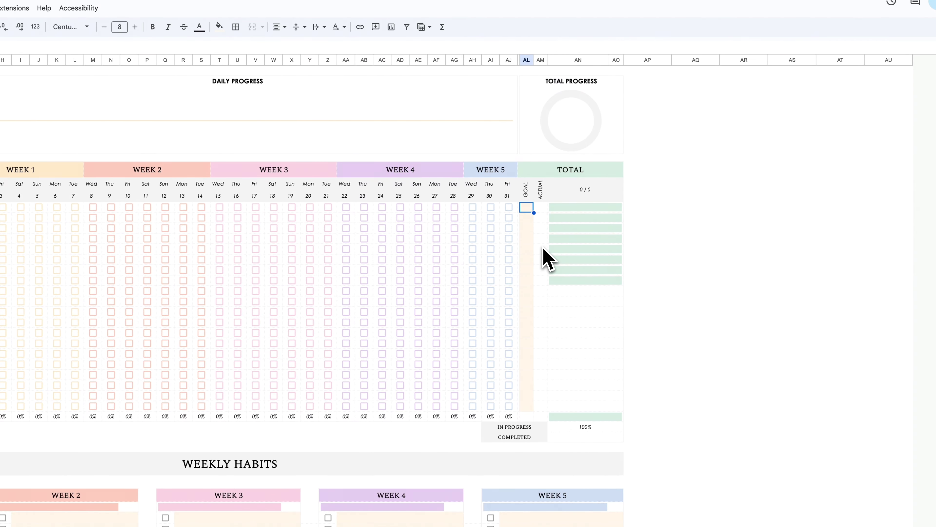
pyautogui.write('30')
pyautogui.press('Return')
pyautogui.write('30')
pyautogui.press('Return')
pyautogui.write('30')
pyautogui.press('Return')
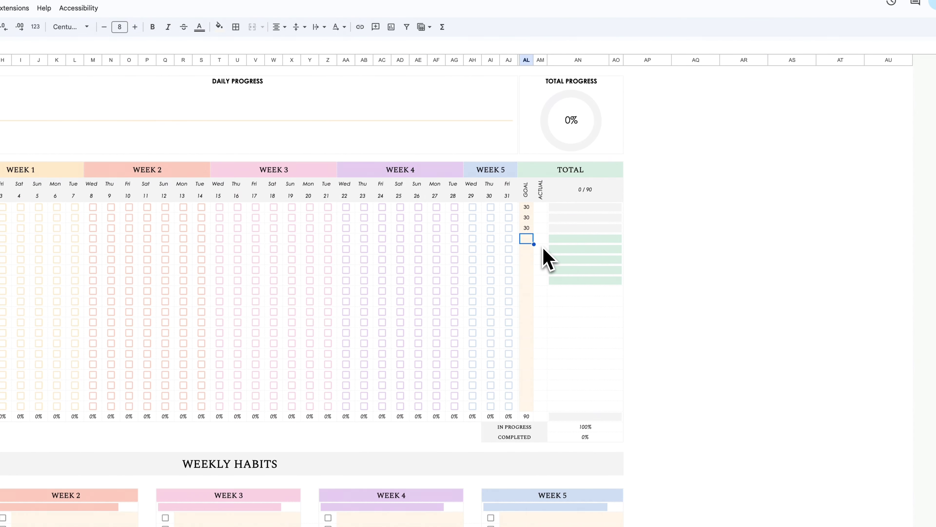
pyautogui.write('30')
pyautogui.press('Return')
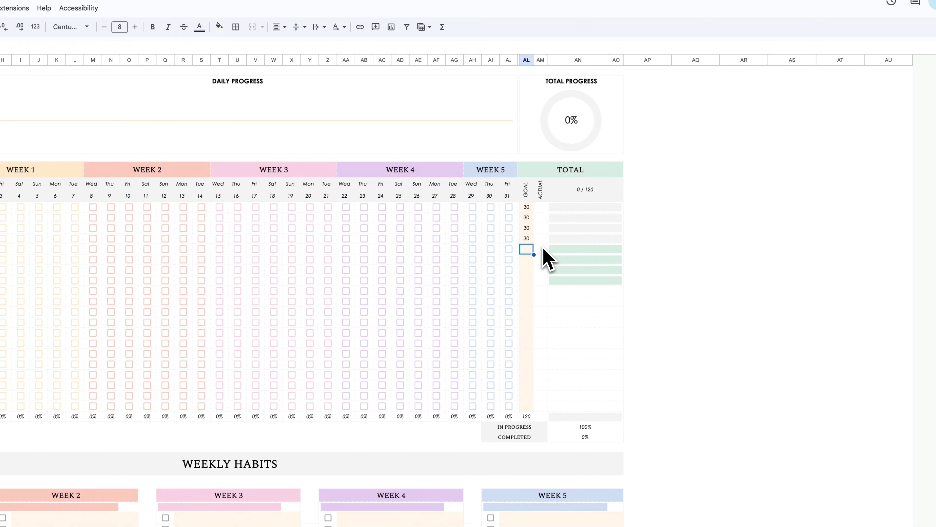
# Step: Set the goals for Horse riding and No social media to 25, Go to bed by 11pm to 20 and Morning pages to 10
pyautogui.press('Return')
pyautogui.press('Return')
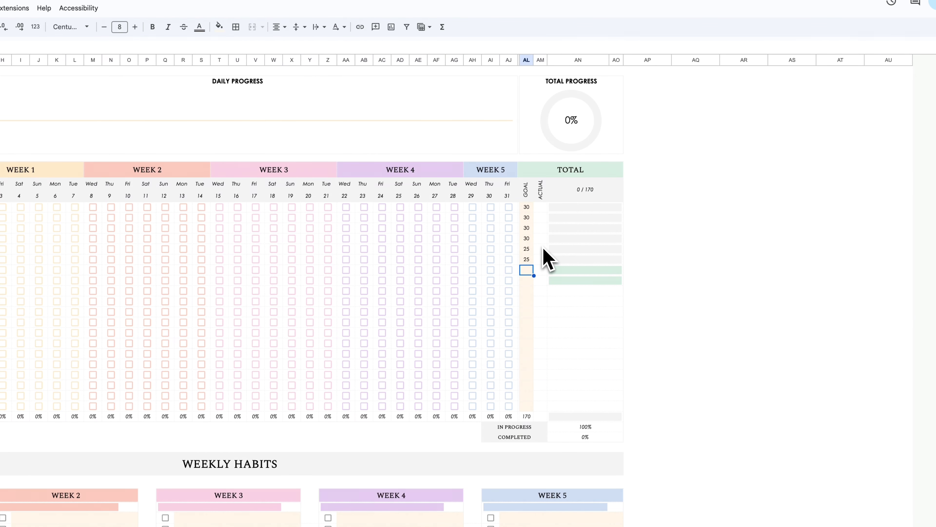
pyautogui.press('Return')
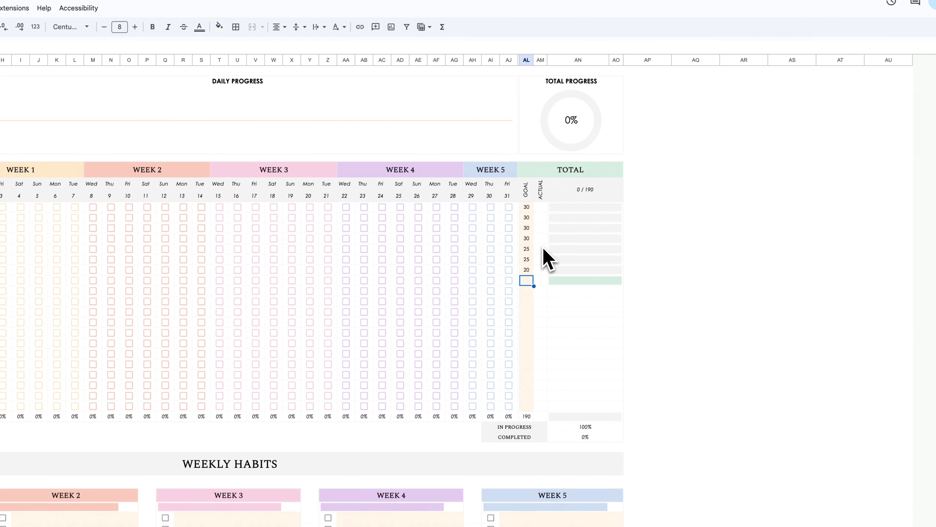
pyautogui.write('10')
pyautogui.press('Return')
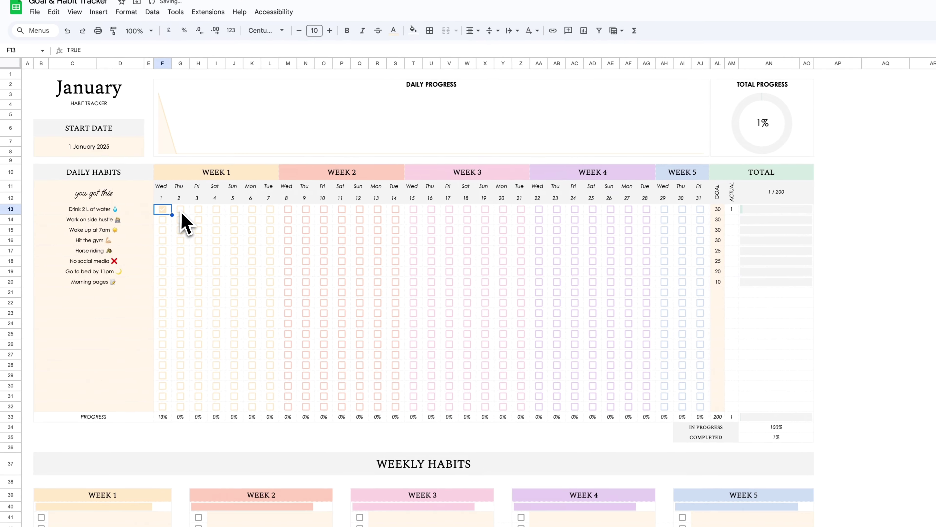
# Step: Tick off the daily habits done through January, including Go to bed by 11pm and Morning pages for the 31st
pyautogui.click(182, 219)
pyautogui.click(181, 227)
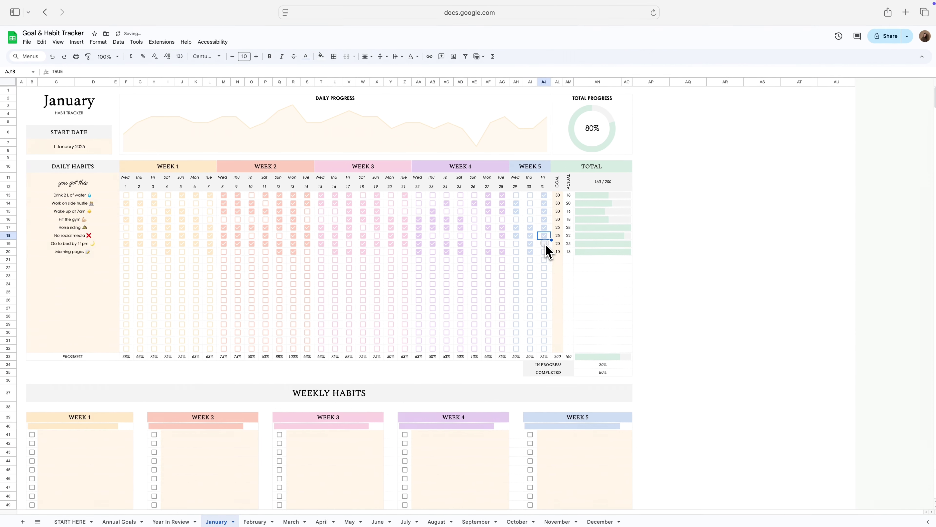
pyautogui.click(545, 243)
pyautogui.click(544, 252)
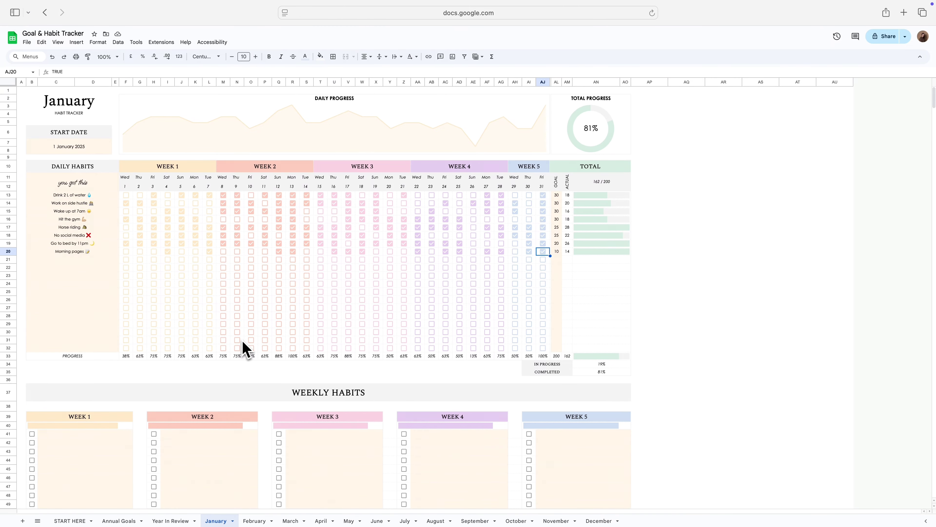
# Step: Add "90min weekly clean", "Go on a date with bf" and "See my family" as the Week 1 weekly habits
pyautogui.scroll(-5, 242, 343)
pyautogui.click(121, 280)
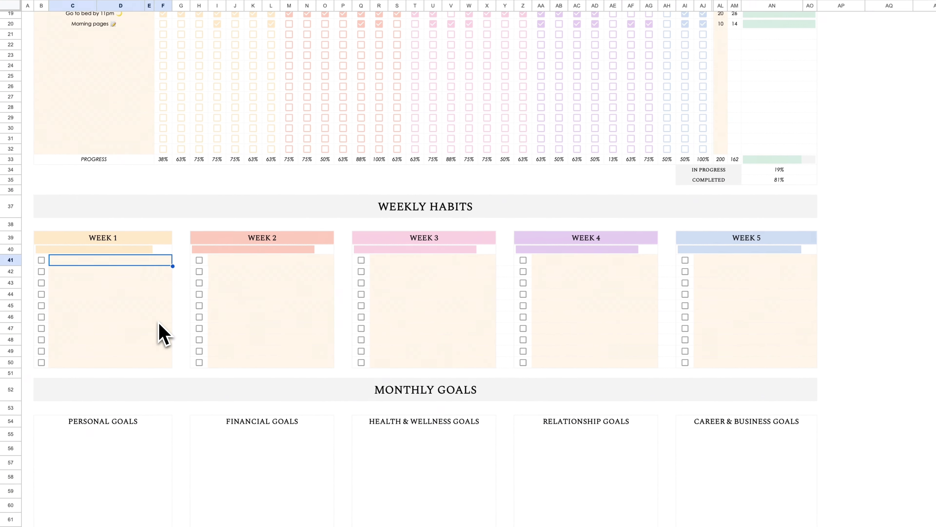
pyautogui.write('90min weekly clean')
pyautogui.press('Return')
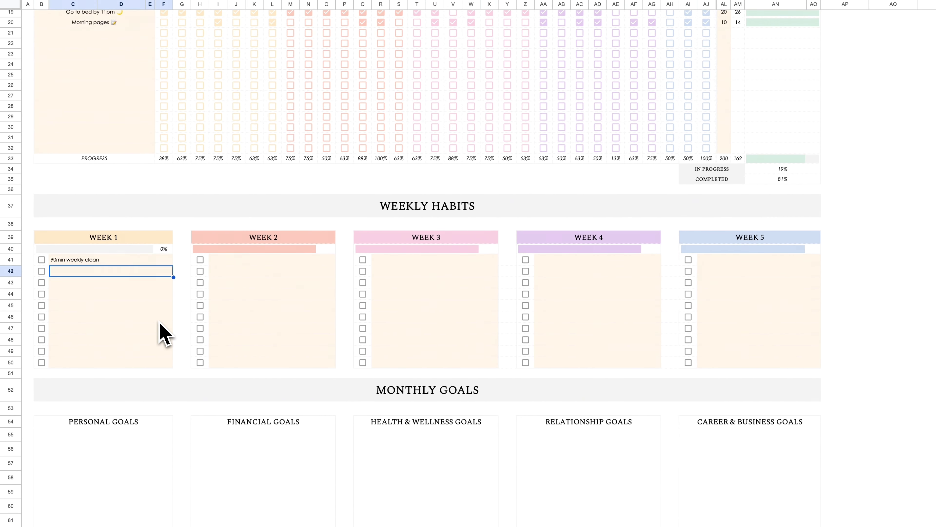
pyautogui.write('Go on a date with bf')
pyautogui.press('Return')
pyautogui.write('See my family')
pyautogui.press('Return')
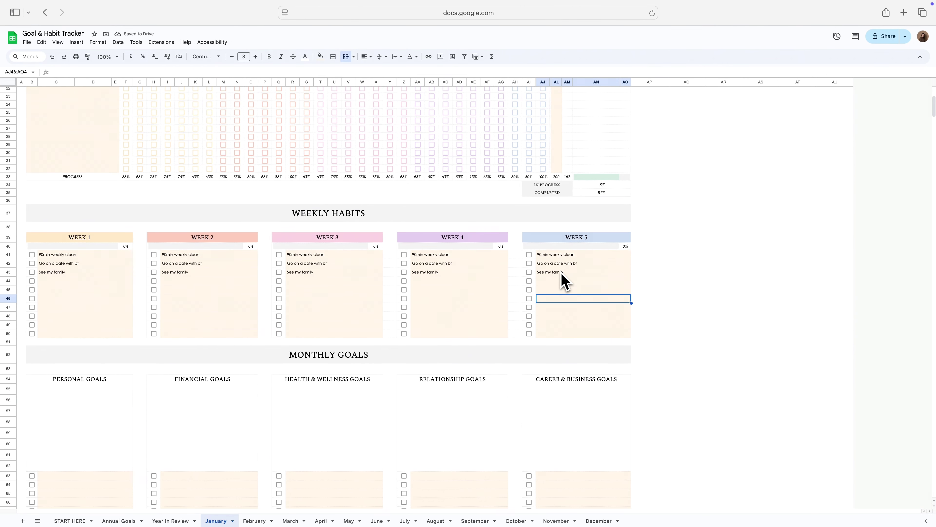
# Step: Tick off the weekly clean and the date in Weeks 5 and 3, and all three weekly habits in Week 4
pyautogui.click(528, 254)
pyautogui.click(529, 263)
pyautogui.click(405, 254)
pyautogui.click(404, 263)
pyautogui.click(456, 275)
pyautogui.click(292, 253)
pyautogui.click(293, 264)
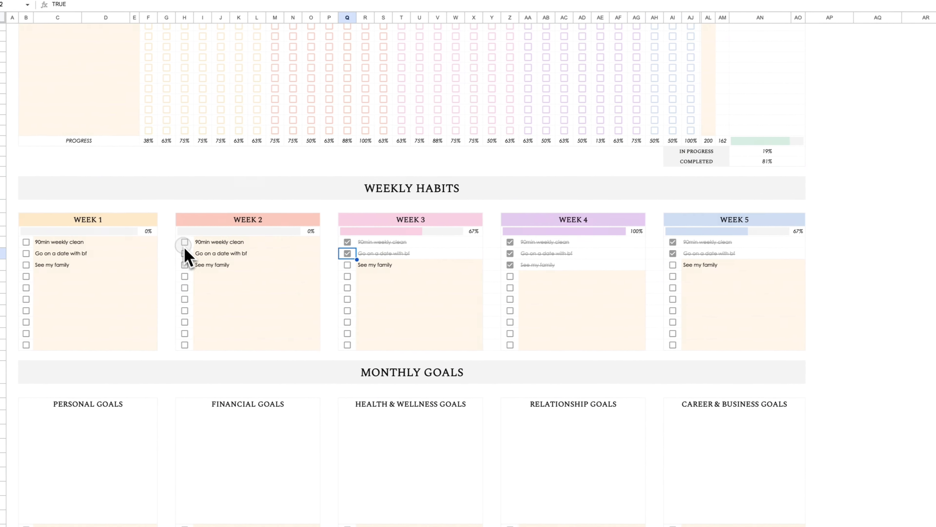
# Step: Tick off all three weekly habits in Week 2 and See my family in Week 1
pyautogui.click(130, 252)
pyautogui.click(130, 264)
pyautogui.click(200, 262)
pyautogui.click(41, 262)
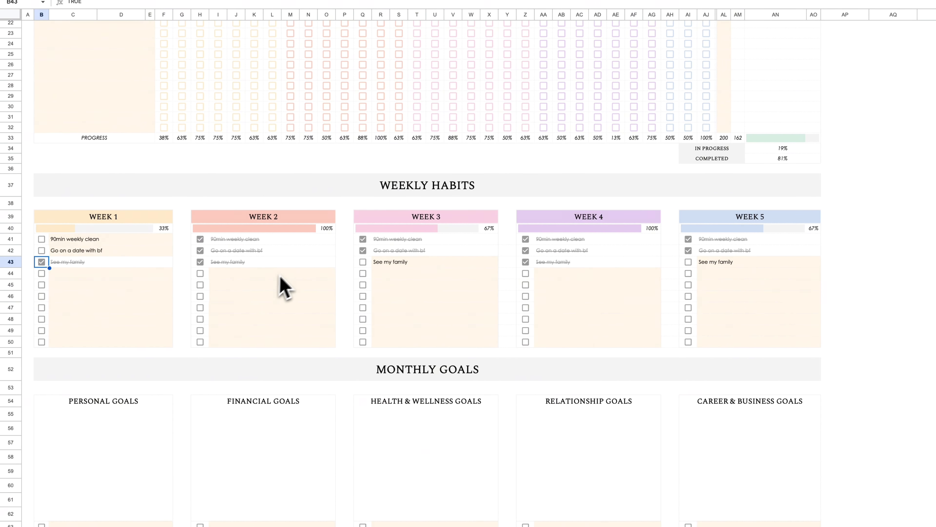
# Step: Enter "Get a dog" as the first personal goal in January's Monthly Goals section
pyautogui.scroll(-10, 295, 312)
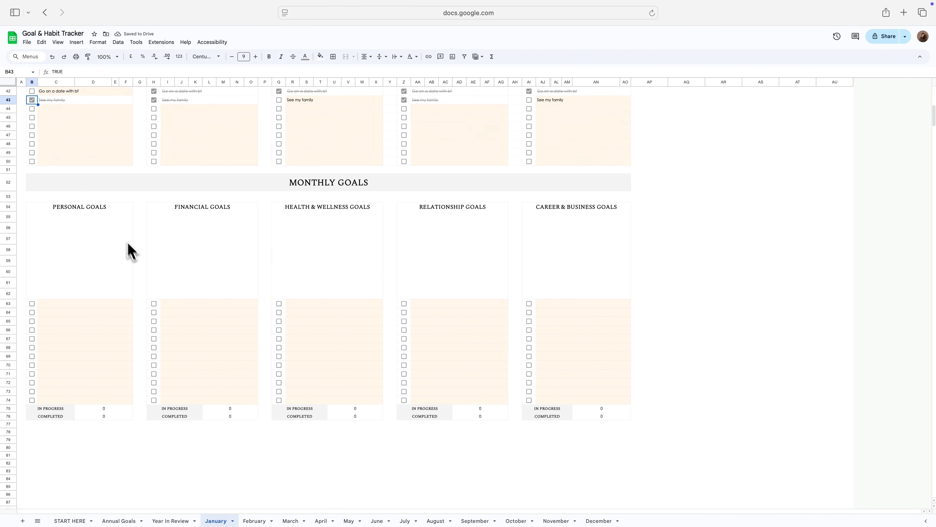
pyautogui.click(83, 306)
pyautogui.write('Horse riding')
pyautogui.press('Return')
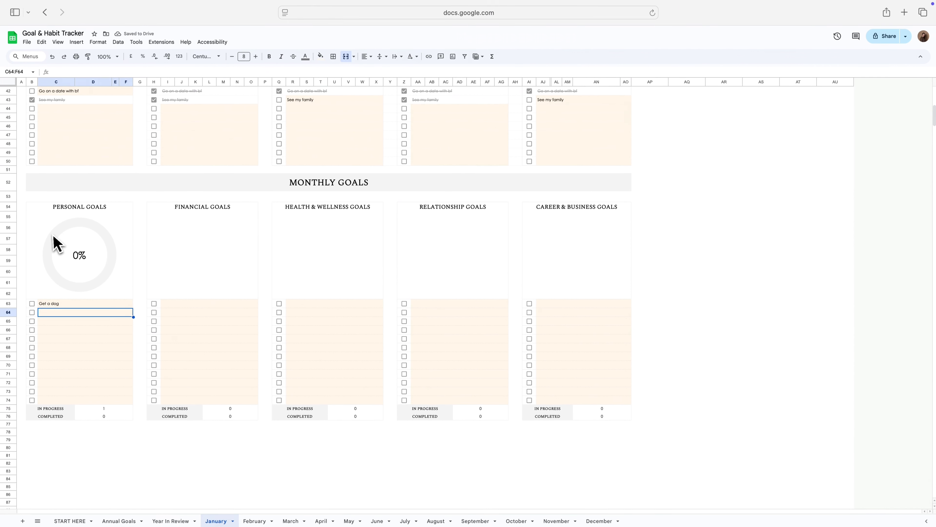
# Step: Consult the Annual Goals sheet for goals to use in January, and return to the January sheet
pyautogui.click(124, 520)
pyautogui.scroll(-3, 272, 351)
pyautogui.click(216, 520)
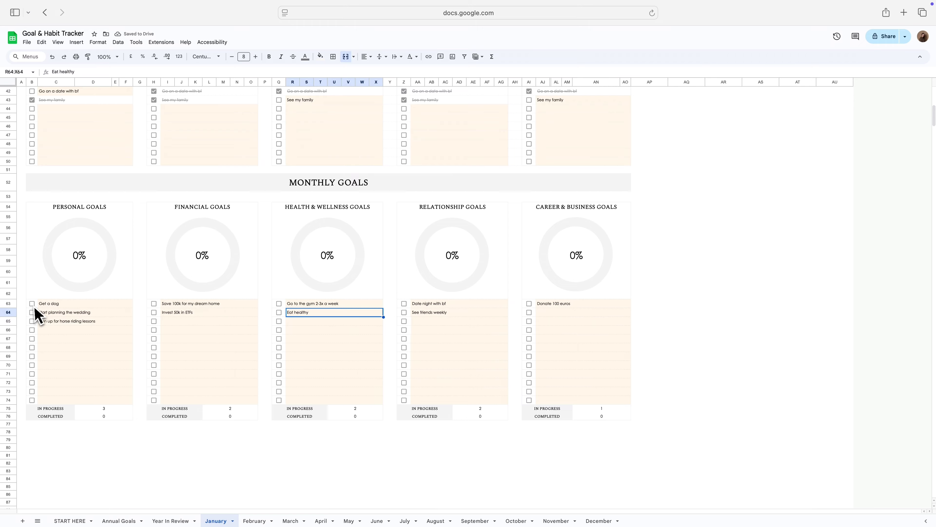
# Step: Tick off the first two personal goals, both financial goals, Go to the gym 2-3x a week, both relationship goals and Donate 100 euros
pyautogui.click(32, 312)
pyautogui.click(200, 289)
pyautogui.click(200, 301)
pyautogui.click(362, 290)
pyautogui.click(526, 289)
pyautogui.click(526, 300)
pyautogui.click(688, 290)
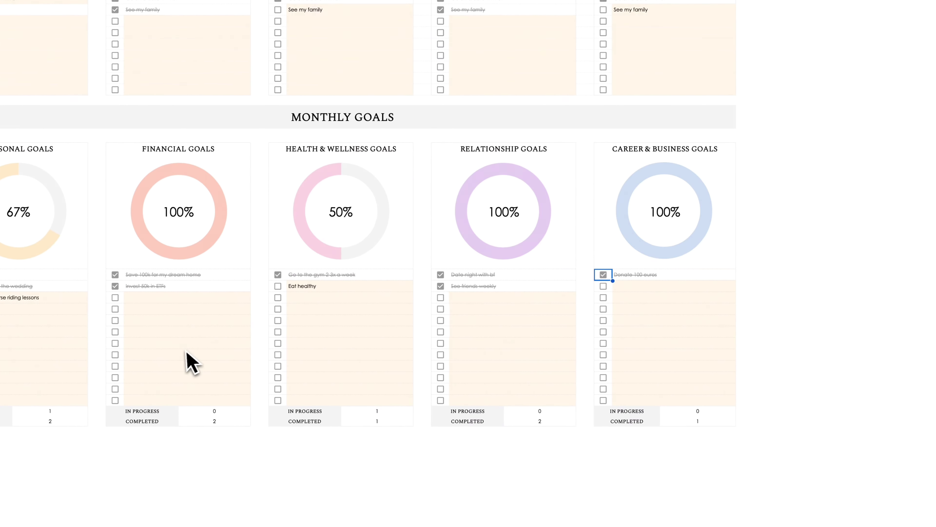
# Step: Look over the February sheet's daily habit, weekly habit and monthly goal sections
pyautogui.scroll(5, 206, 368)
pyautogui.click(254, 524)
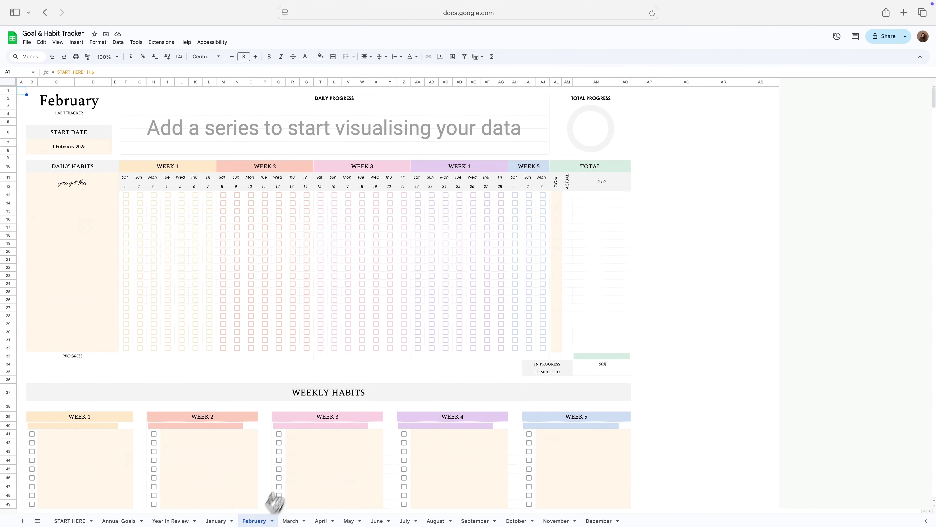
pyautogui.scroll(-10, 277, 275)
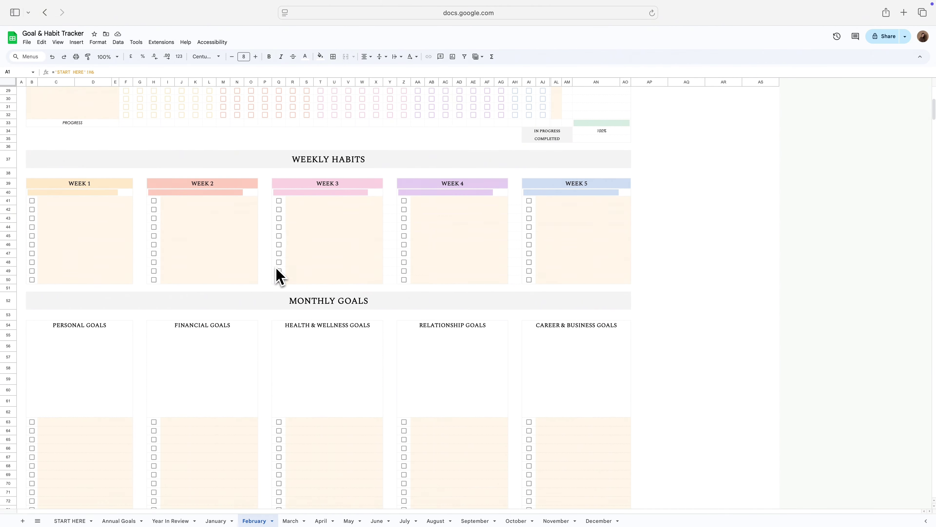
pyautogui.scroll(10, 280, 281)
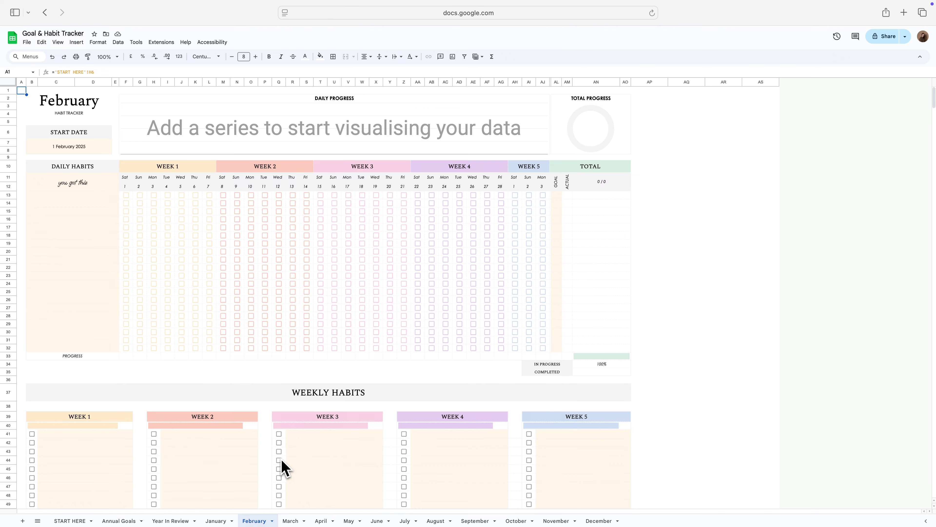
# Step: Examine the daily habit progress on the Year In Review sheet, both overall and by month
pyautogui.click(172, 520)
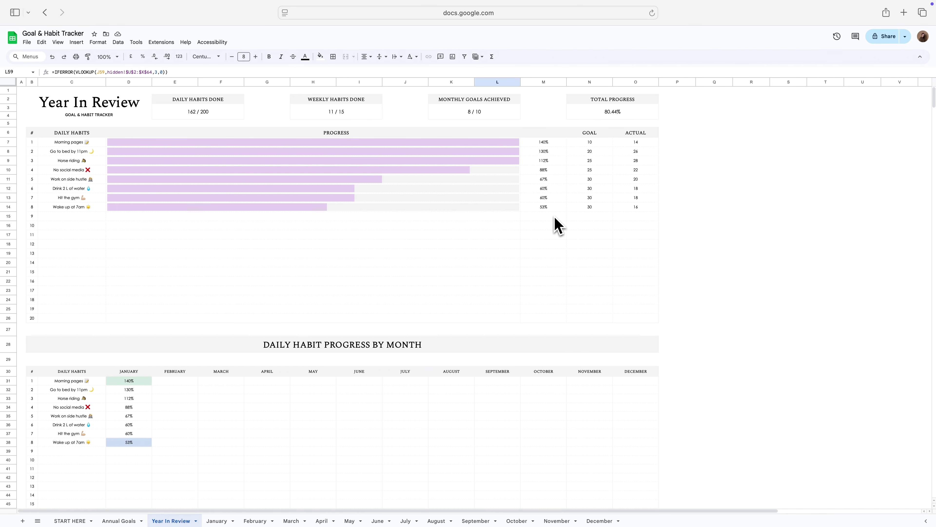
pyautogui.scroll(-5, 270, 231)
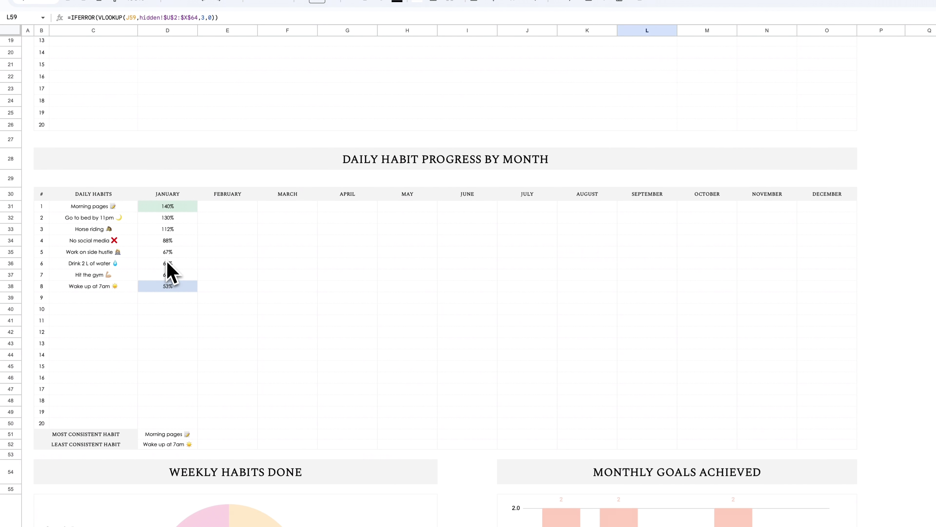
pyautogui.scroll(-3, 166, 269)
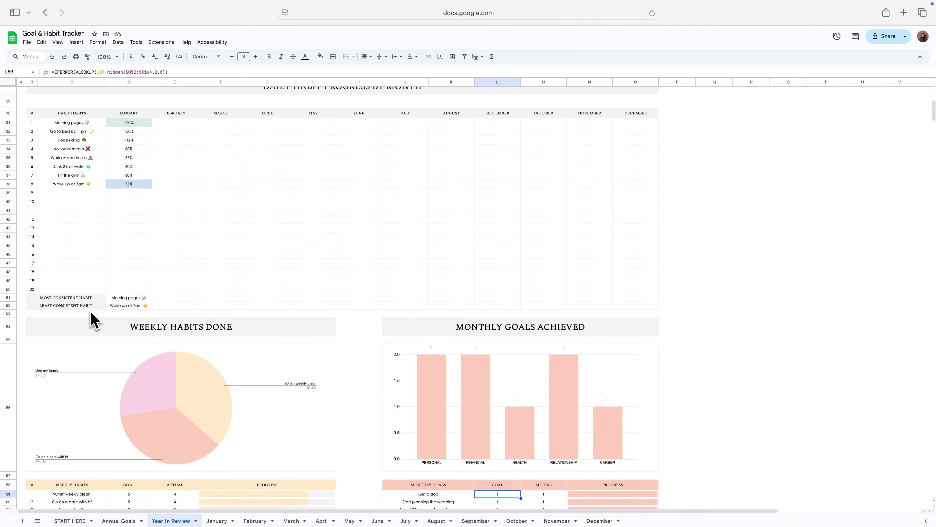
# Step: Examine the charts and tables for weekly habits done and monthly goals achieved, and return to the January sheet
pyautogui.scroll(-5, 90, 318)
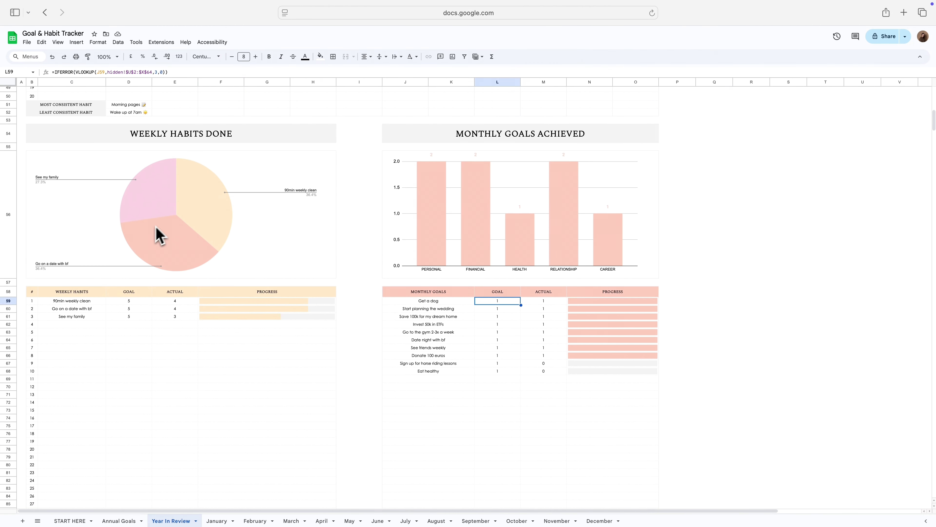
pyautogui.click(216, 215)
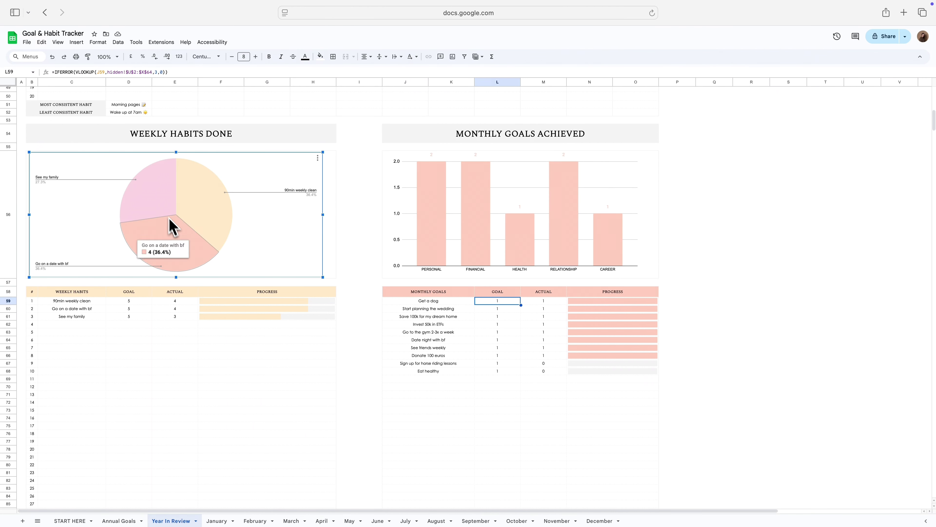
pyautogui.click(268, 339)
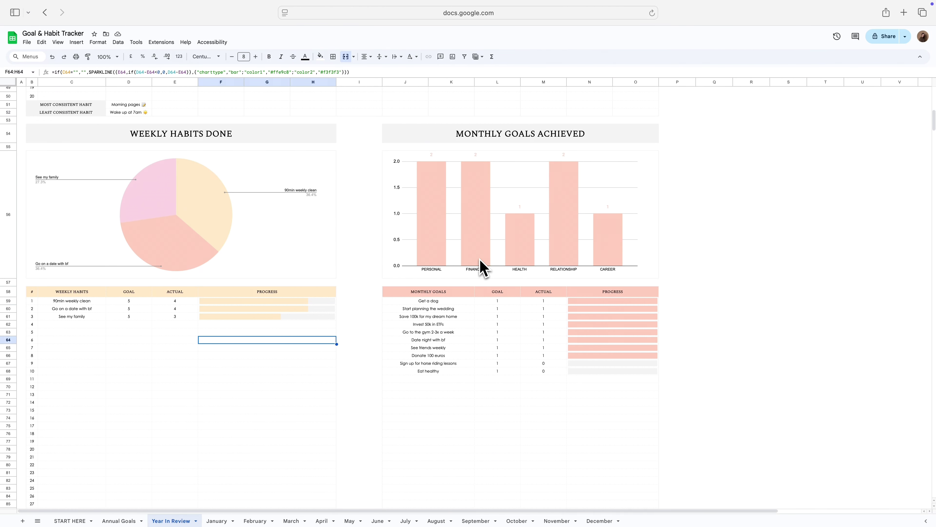
pyautogui.click(441, 238)
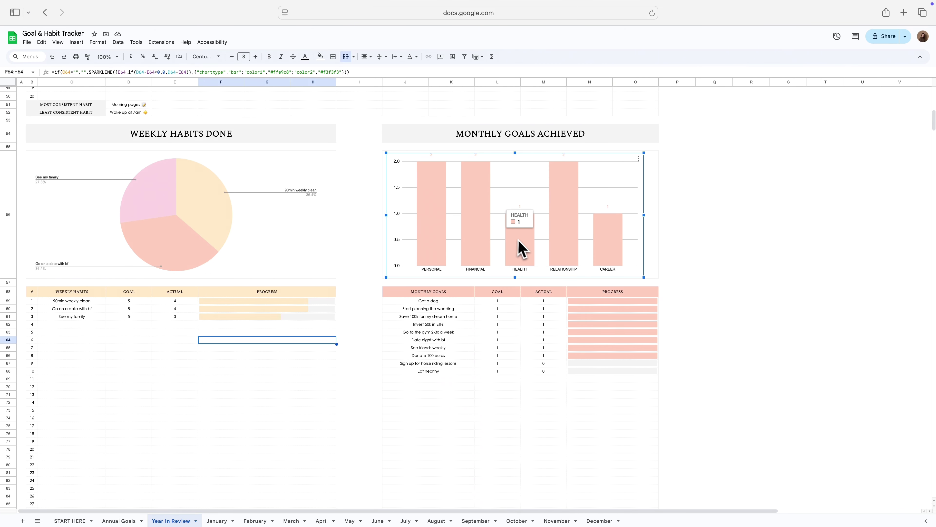
pyautogui.click(503, 333)
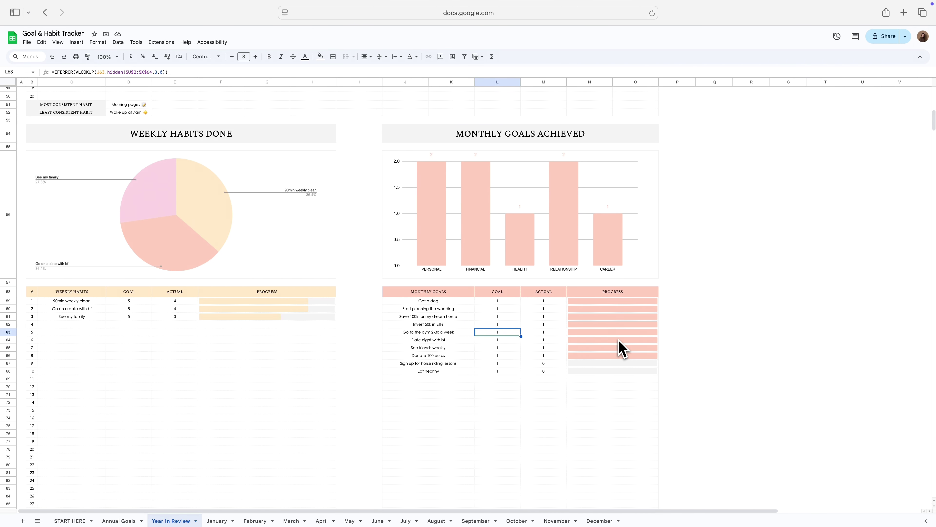
pyautogui.scroll(-2, 297, 332)
pyautogui.scroll(10, 297, 332)
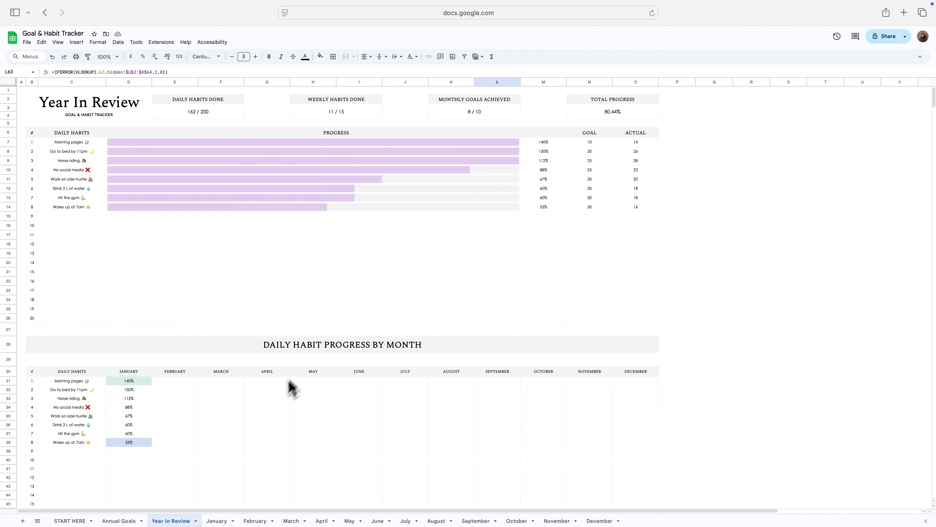
pyautogui.click(220, 521)
pyautogui.scroll(8, 250, 373)
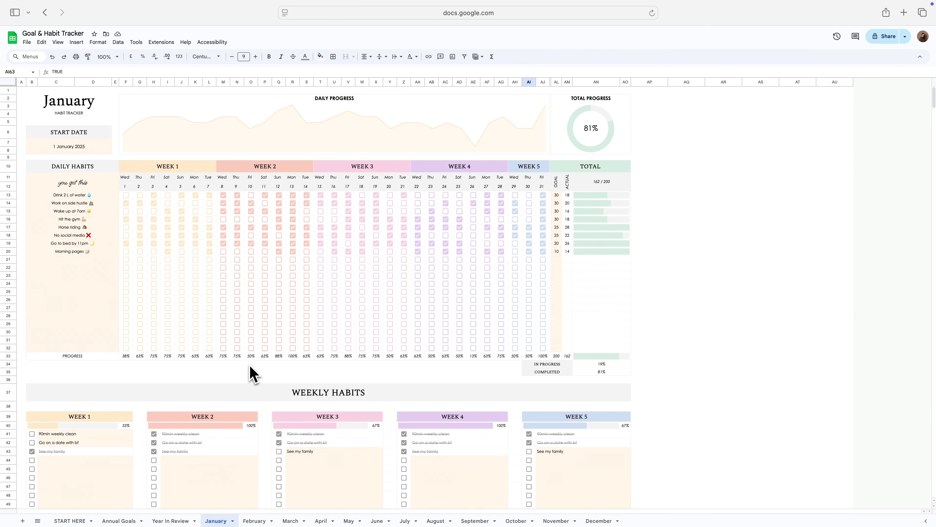